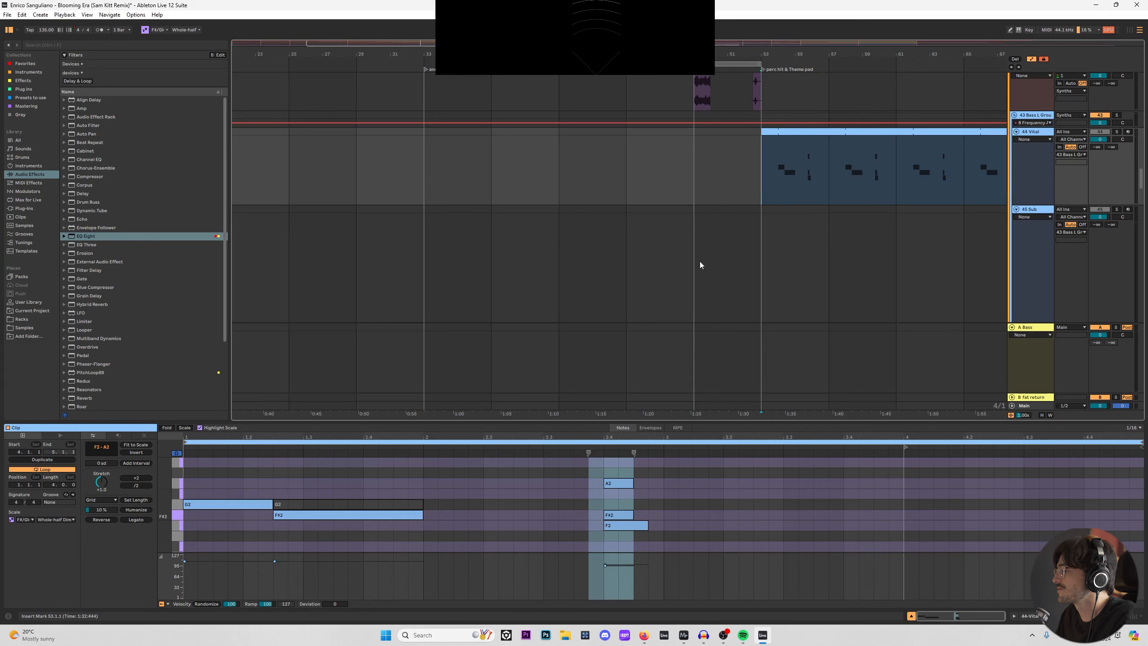
# Step: Select the F2, F#2 and A2 notes at beat 2.4 and try the Minor Blues and Harmonic Minor scales on the clip
pyautogui.moveTo(573, 473); pyautogui.dragTo(629, 543)
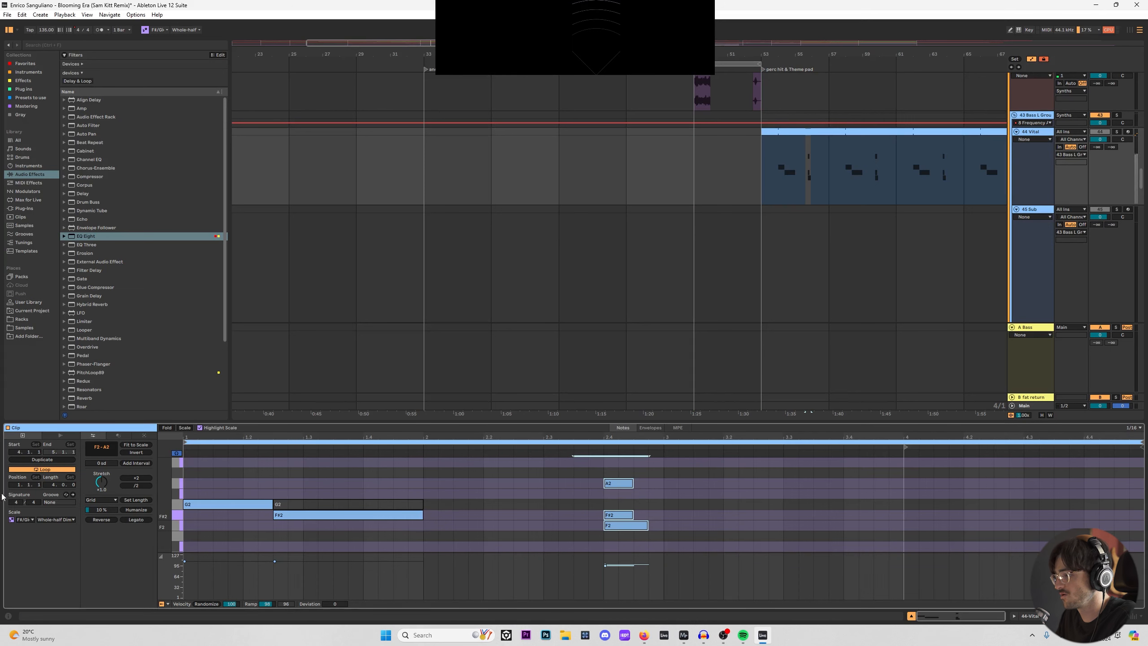
pyautogui.click(56, 519)
pyautogui.click(70, 353)
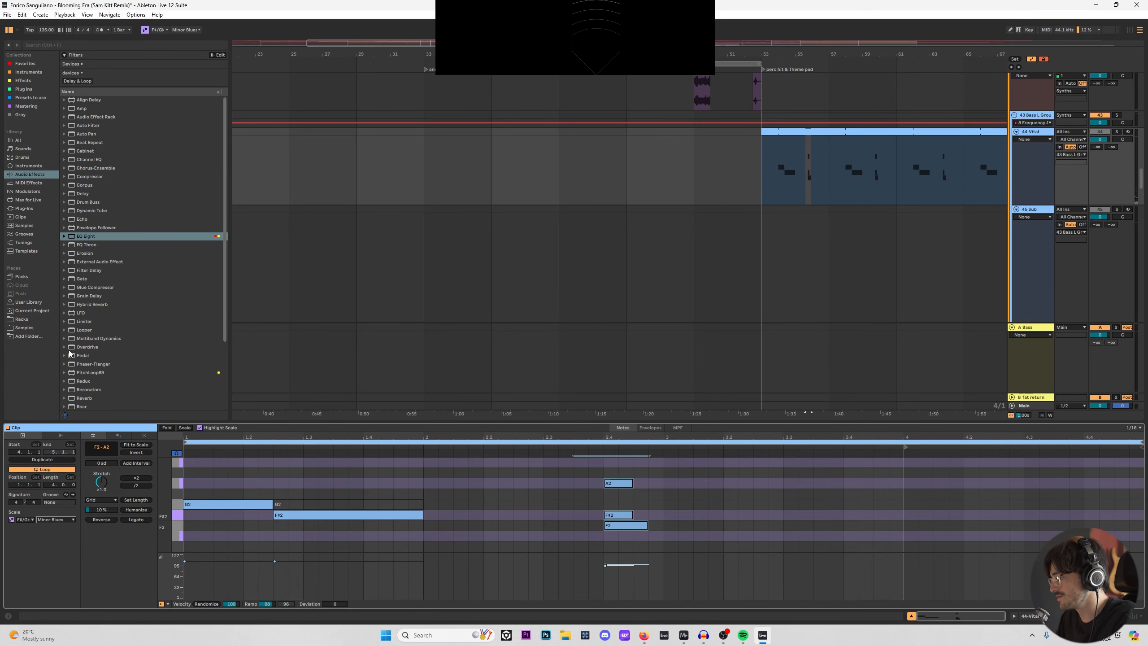
pyautogui.press('Down')
pyautogui.press('Down')
pyautogui.press('Up')
pyautogui.press('Down')
pyautogui.press('Down')
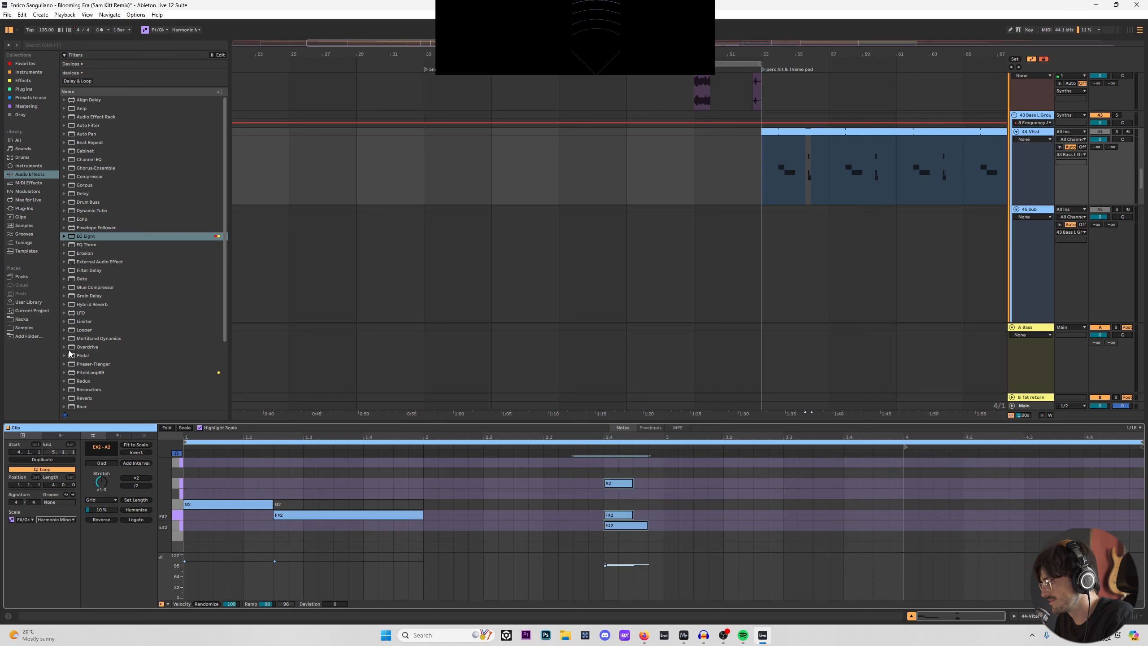
pyautogui.press('Down')
pyautogui.press('Up')
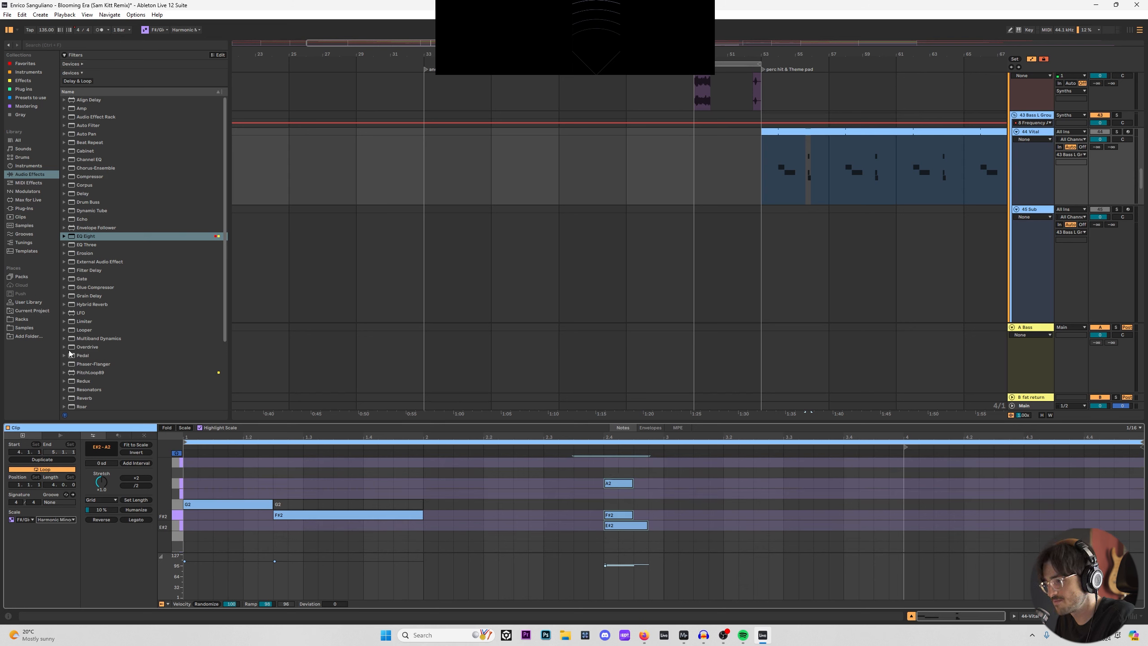
# Step: Try further clip scales against the selected notes, including Harmonic Major, Bhairav, In-Sen, Pelog Tembung and Messiaen 3
pyautogui.press('Down')
pyautogui.press('Down')
pyautogui.press('Down')
pyautogui.press('Down')
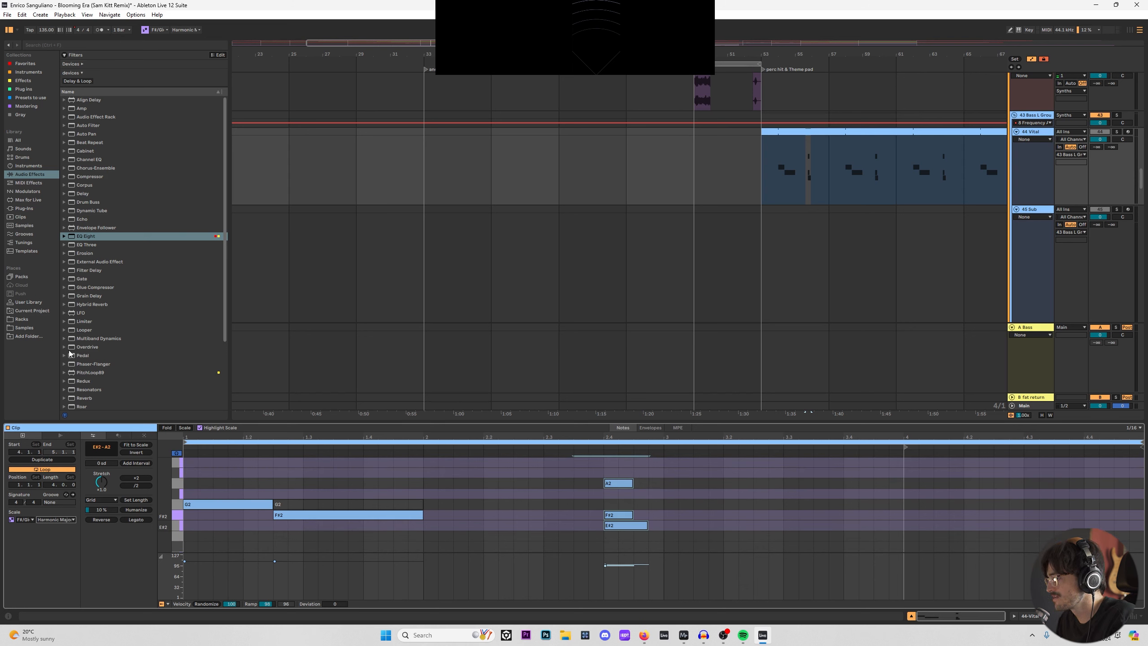
pyautogui.press('Down')
pyautogui.press('Down')
pyautogui.press('Down')
pyautogui.press('Down')
pyautogui.press('Down')
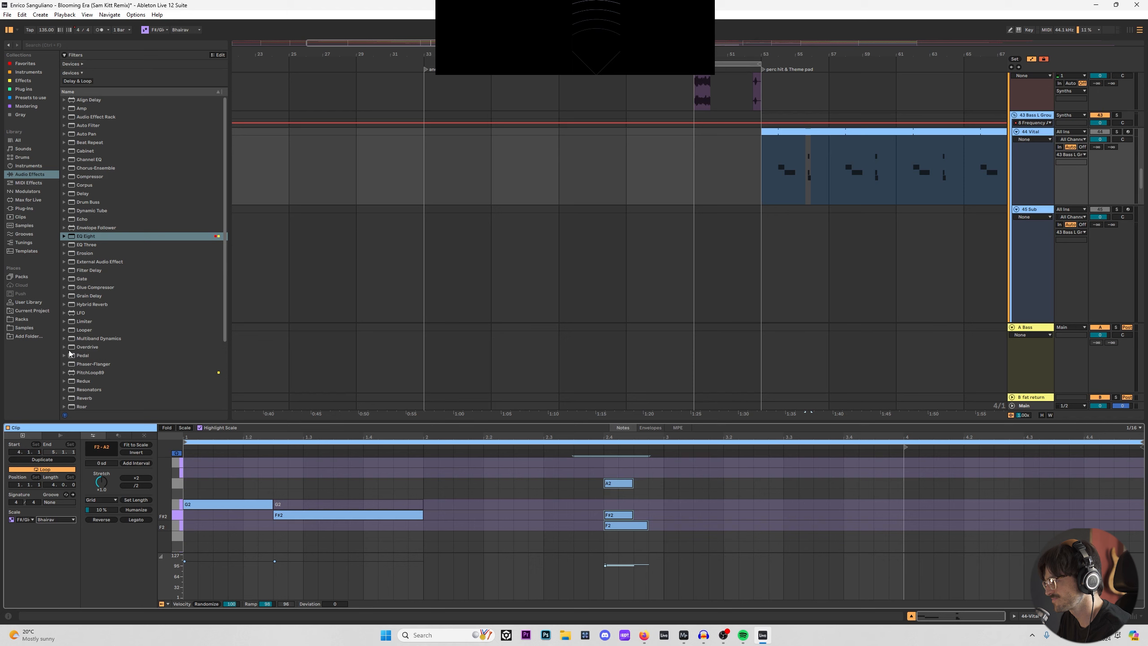
pyautogui.press('Down')
pyautogui.press('Down')
pyautogui.press('Down')
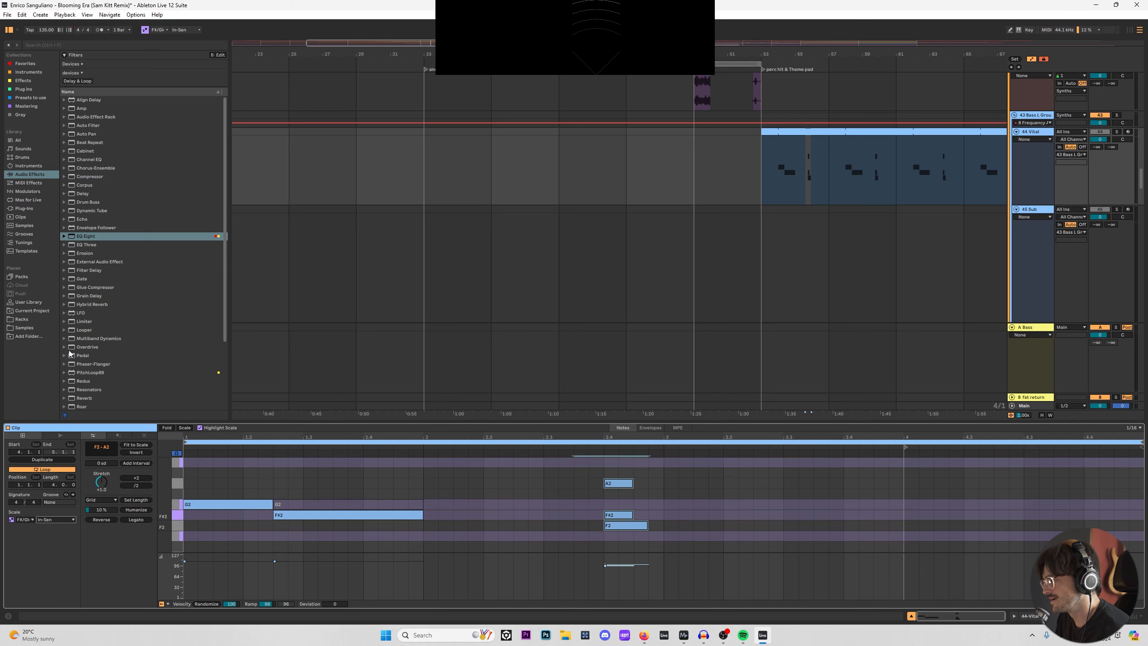
pyautogui.press('Down')
pyautogui.press('Down')
pyautogui.press('Down')
pyautogui.press('Down')
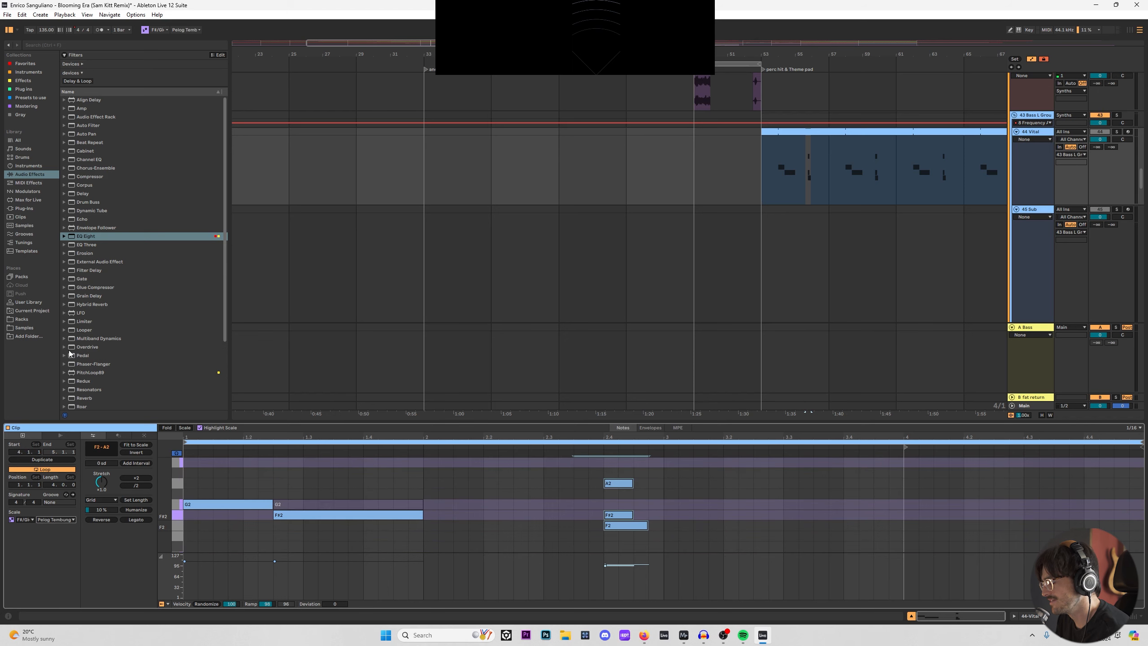
# Step: Try deleting the F2 note and raising the F#2 note at beat 2.4, and undo these edits
pyautogui.moveTo(606, 527)
pyautogui.mouseDown()
pyautogui.moveTo(602, 487)
pyautogui.moveTo(601, 521)
pyautogui.mouseUp()
pyautogui.hotkey('ctrl', 'z')
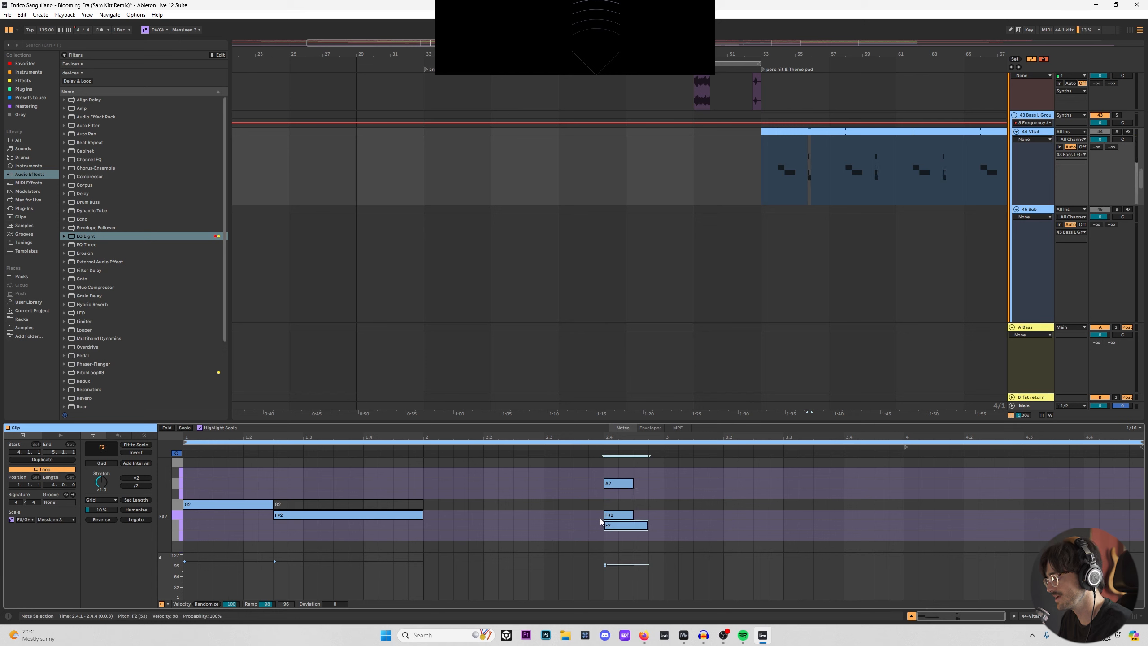
pyautogui.doubleClick(623, 526)
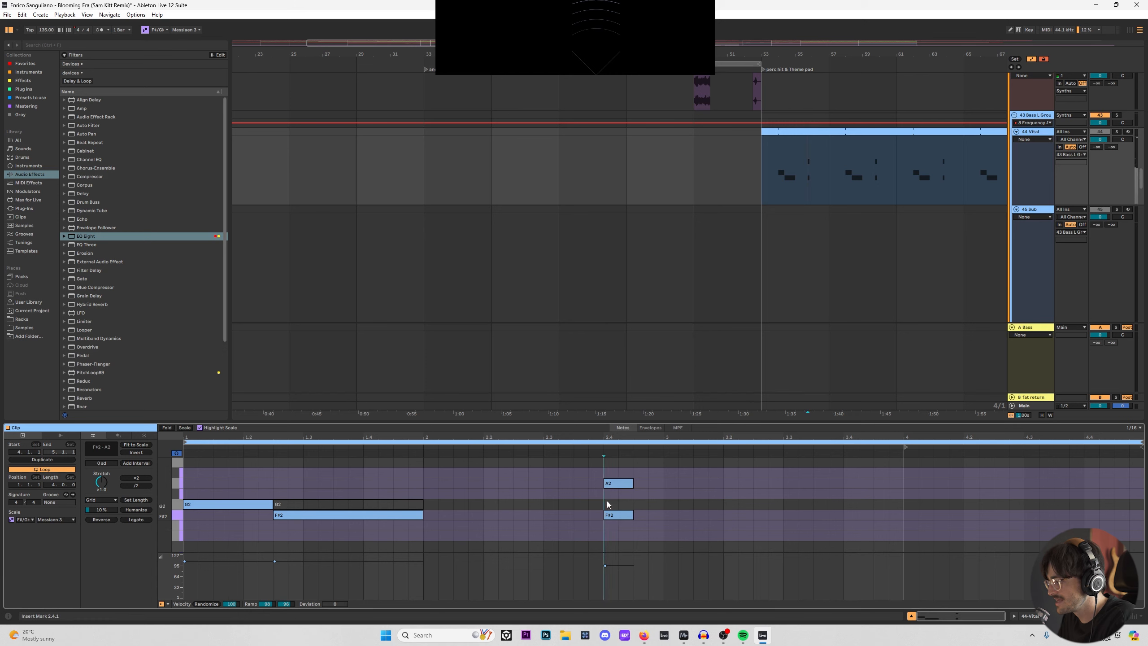
pyautogui.click(618, 488)
pyautogui.moveTo(581, 507); pyautogui.dragTo(667, 524)
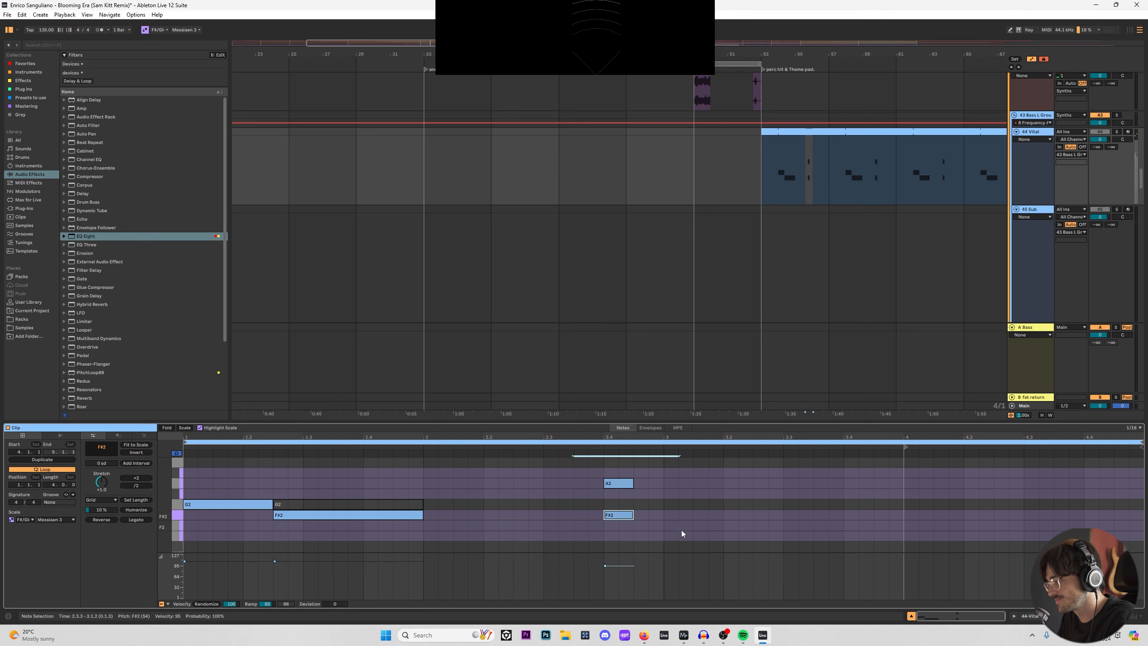
pyautogui.moveTo(564, 503); pyautogui.dragTo(622, 519)
pyautogui.click(607, 517)
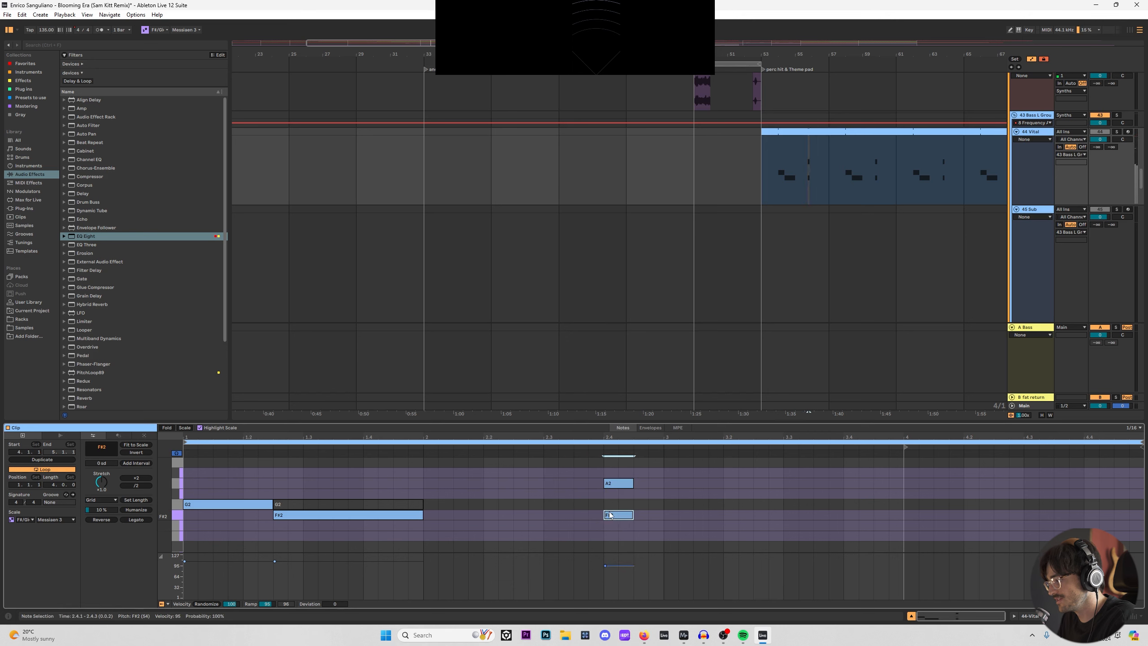
pyautogui.press('Up')
pyautogui.press('Up')
pyautogui.hotkey('ctrl', 'z')
pyautogui.hotkey('ctrl', 'z')
pyautogui.hotkey('ctrl', 'z')
pyautogui.hotkey('ctrl', 'z')
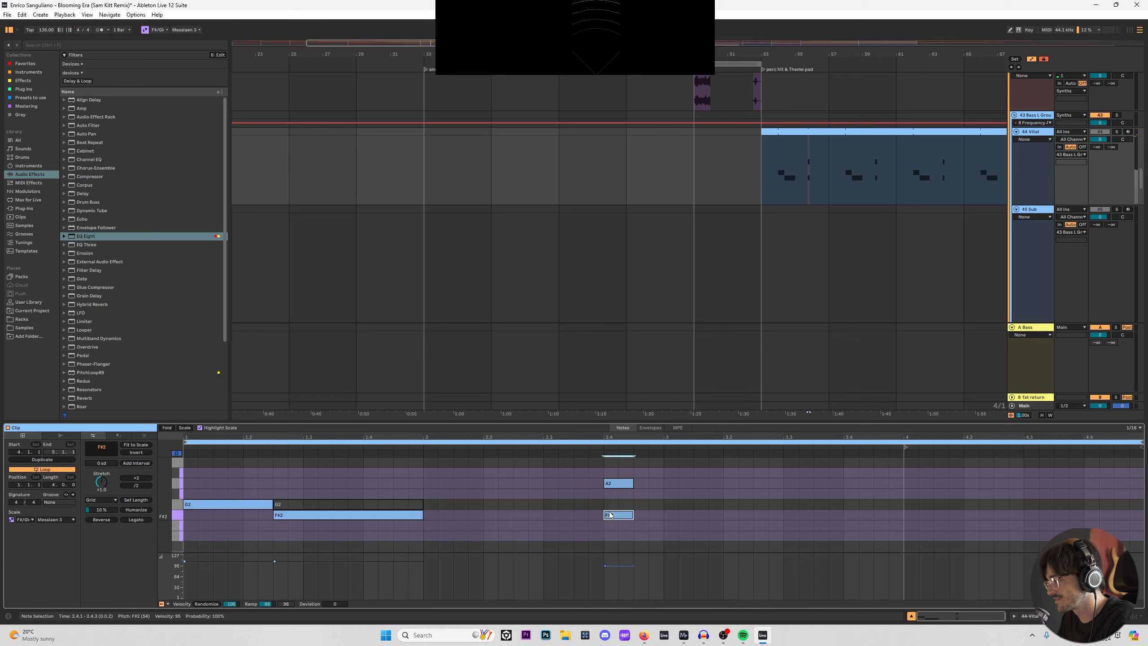
# Step: Try raising the F2 note at beat 2.4 to G#2 and move it back to F2
pyautogui.press('Up')
pyautogui.press('Up')
pyautogui.press('Up')
pyautogui.press('Up')
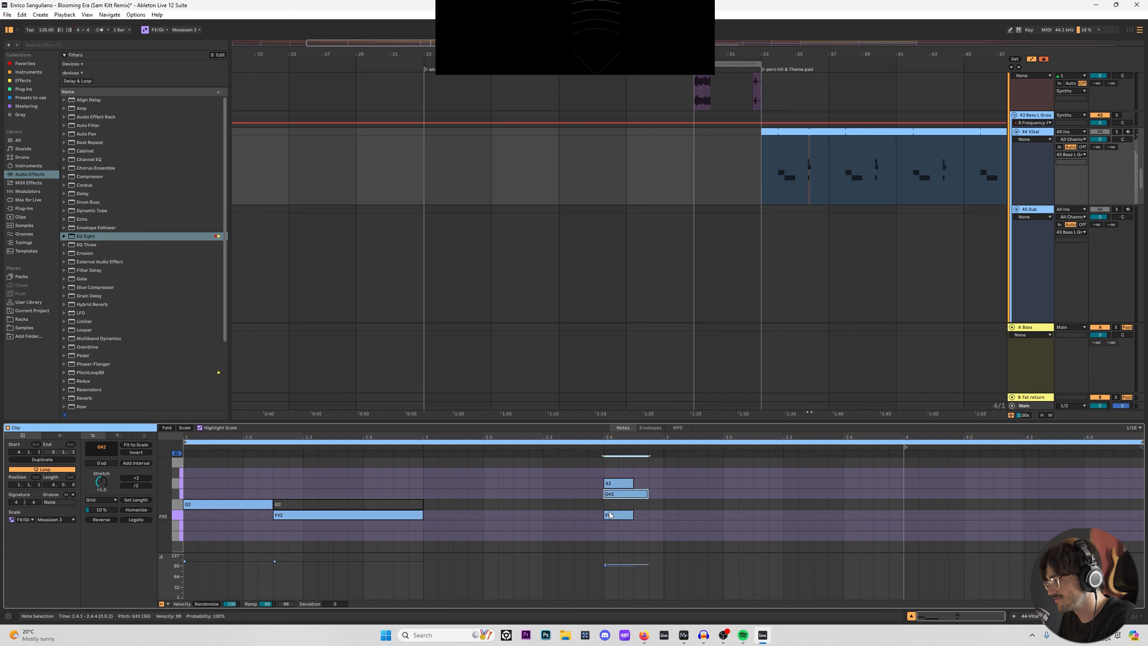
pyautogui.press('Down')
pyautogui.press('Down')
pyautogui.press('Down')
pyautogui.press('Down')
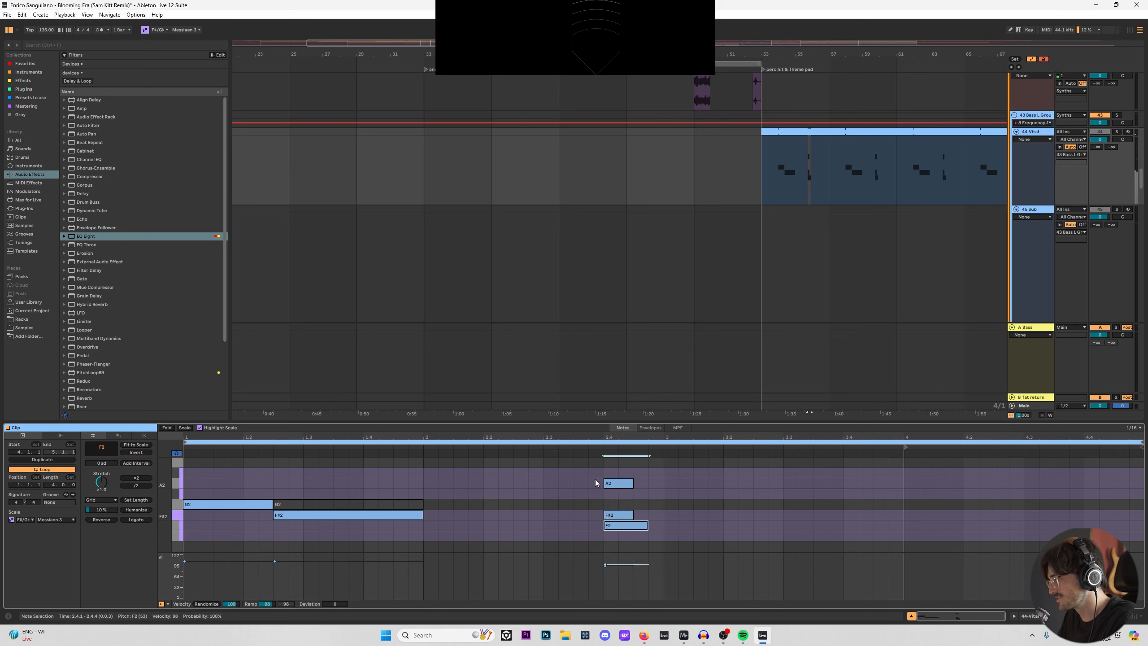
# Step: Raise the A2 note to A#2 and delete all three stacked notes at beat 2.4
pyautogui.click(608, 483)
pyautogui.press('Up')
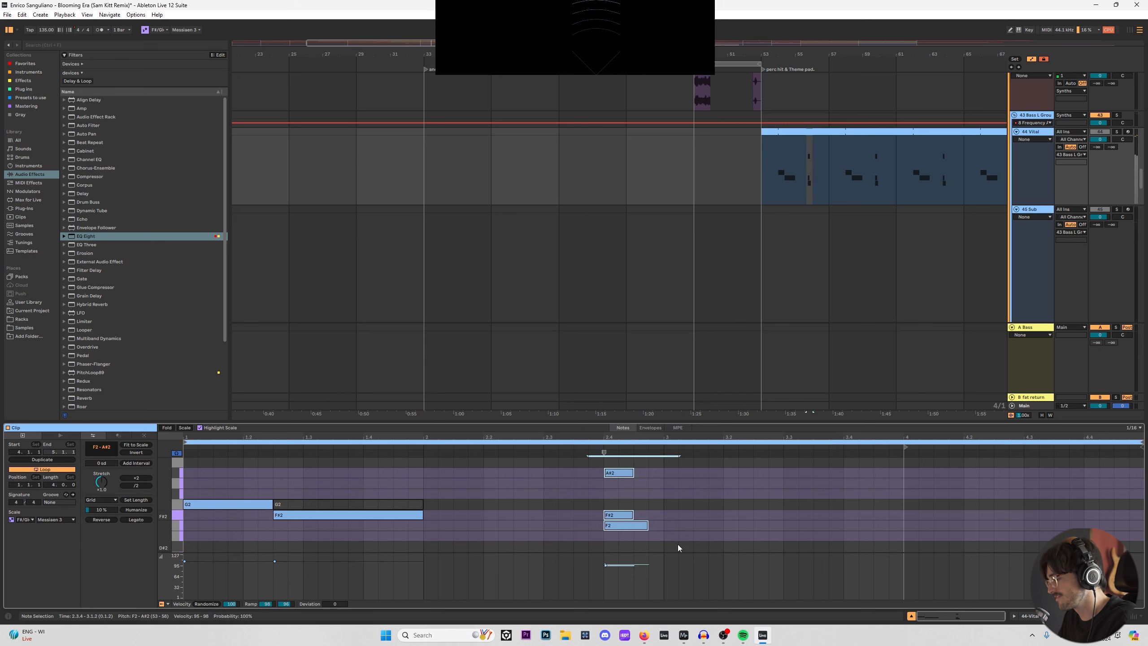
pyautogui.press('Delete')
# Step: Switch the clip's scale to Major and finally to Minor, keeping F# as the root
pyautogui.click(49, 520)
pyautogui.click(53, 286)
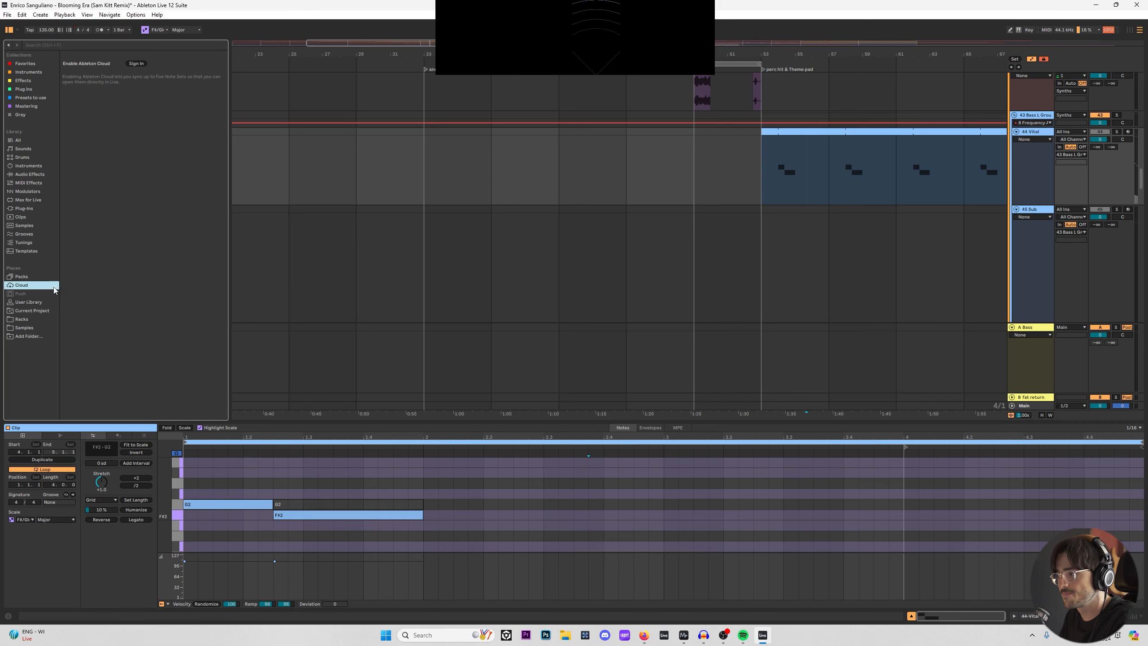
pyautogui.click(48, 520)
pyautogui.click(54, 294)
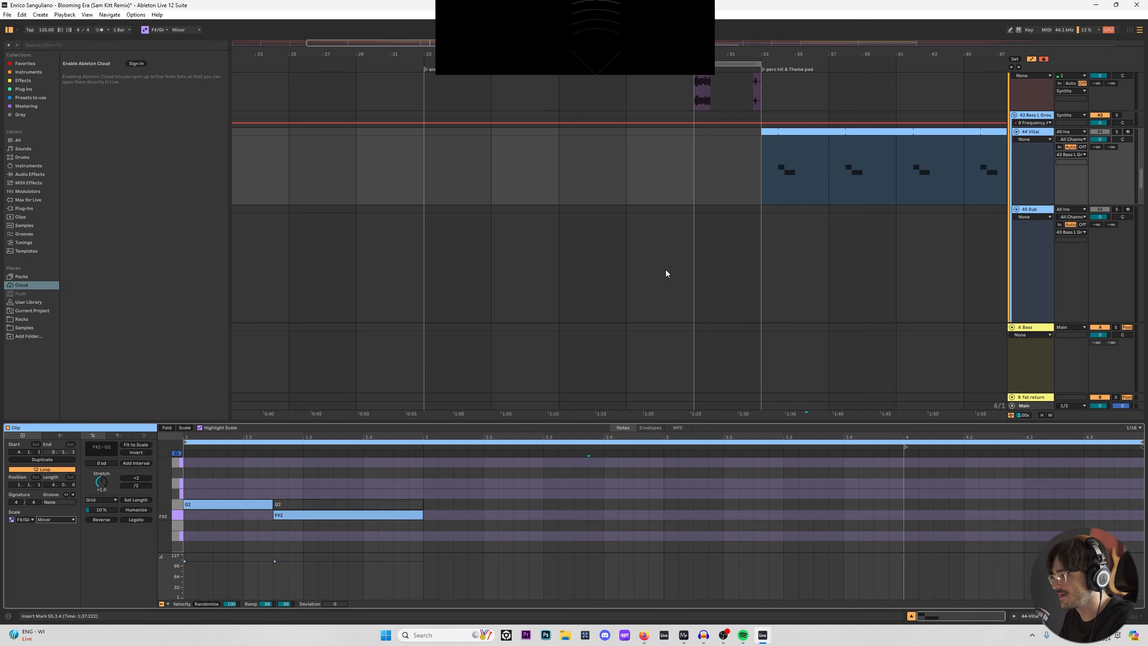
# Step: Find the long audio clip on the 32 Audio track and examine its devices, bars 49 to 53 and sample
pyautogui.scroll(3, 858, 227)
pyautogui.scroll(10, 773, 255)
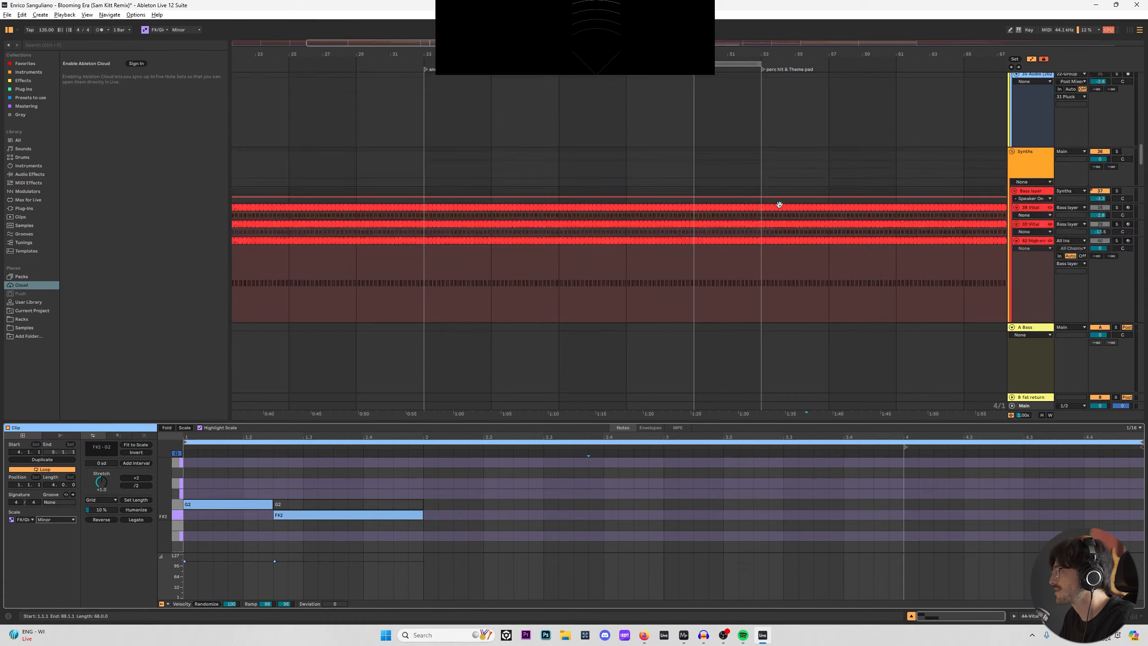
pyautogui.scroll(2, 710, 217)
pyautogui.click(706, 239)
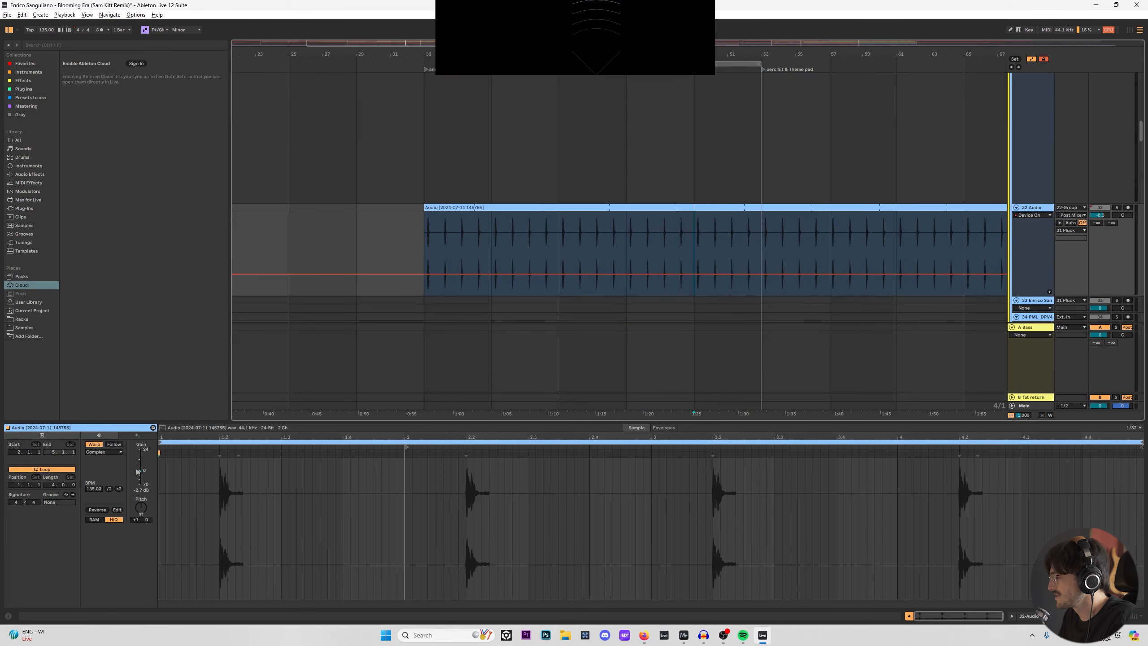
pyautogui.hotkey('shift', 'Tab')
pyautogui.scroll(5, 698, 234)
pyautogui.moveTo(696, 233); pyautogui.dragTo(921, 234)
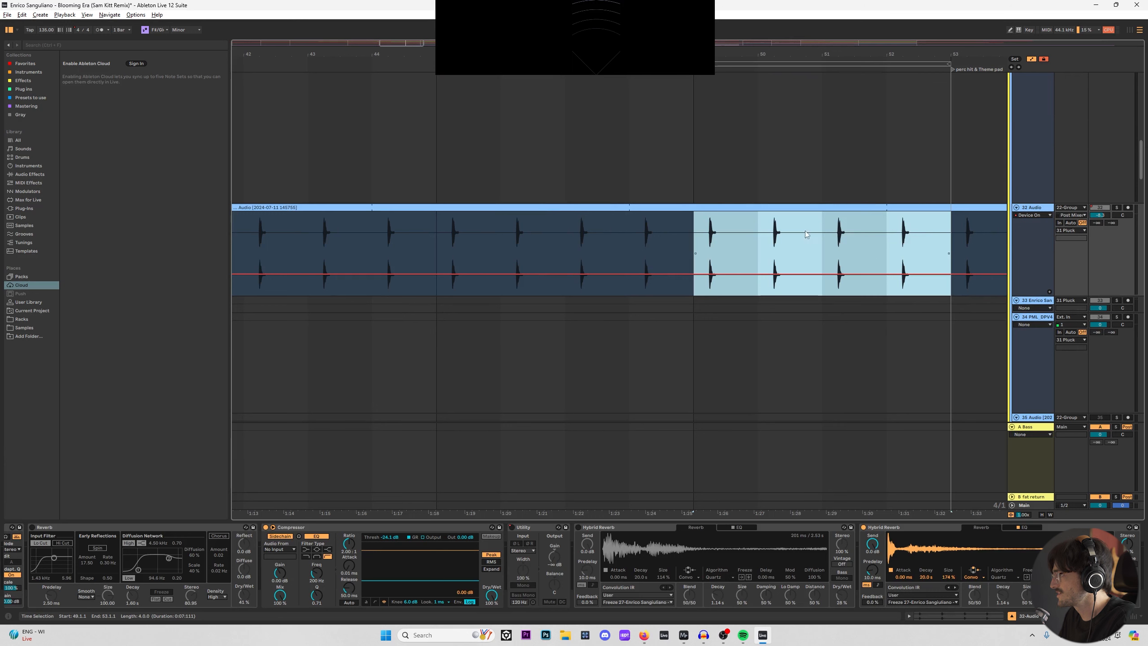
pyautogui.doubleClick(842, 206)
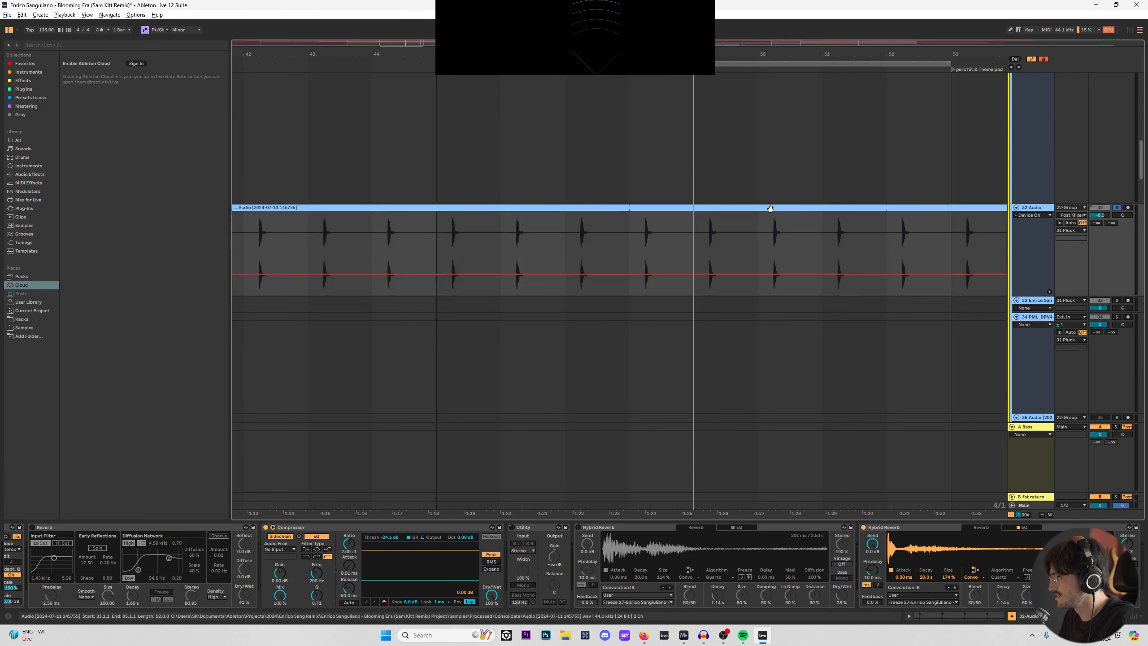
# Step: Extend the start of the short green clip on the 32 Audio track back to bar 68
pyautogui.scroll(-10, 842, 235)
pyautogui.scroll(5, 605, 217)
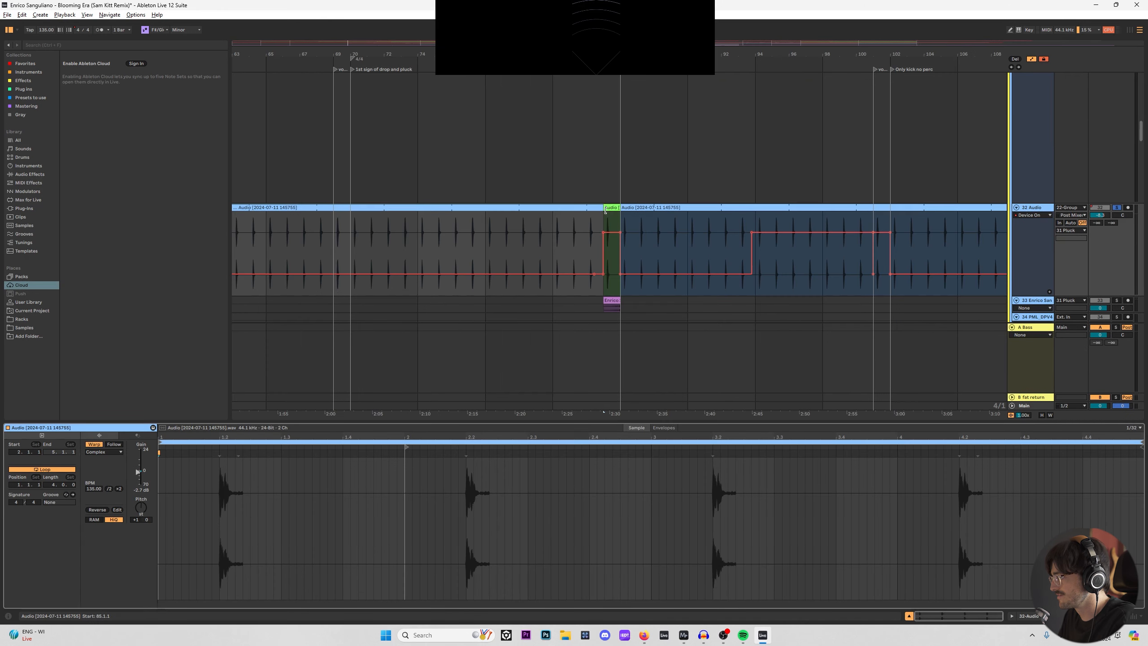
pyautogui.moveTo(605, 207); pyautogui.dragTo(319, 205)
# Step: Play the extended green clip from bar 69 and again from bar 70
pyautogui.click(334, 224)
pyautogui.press('space')
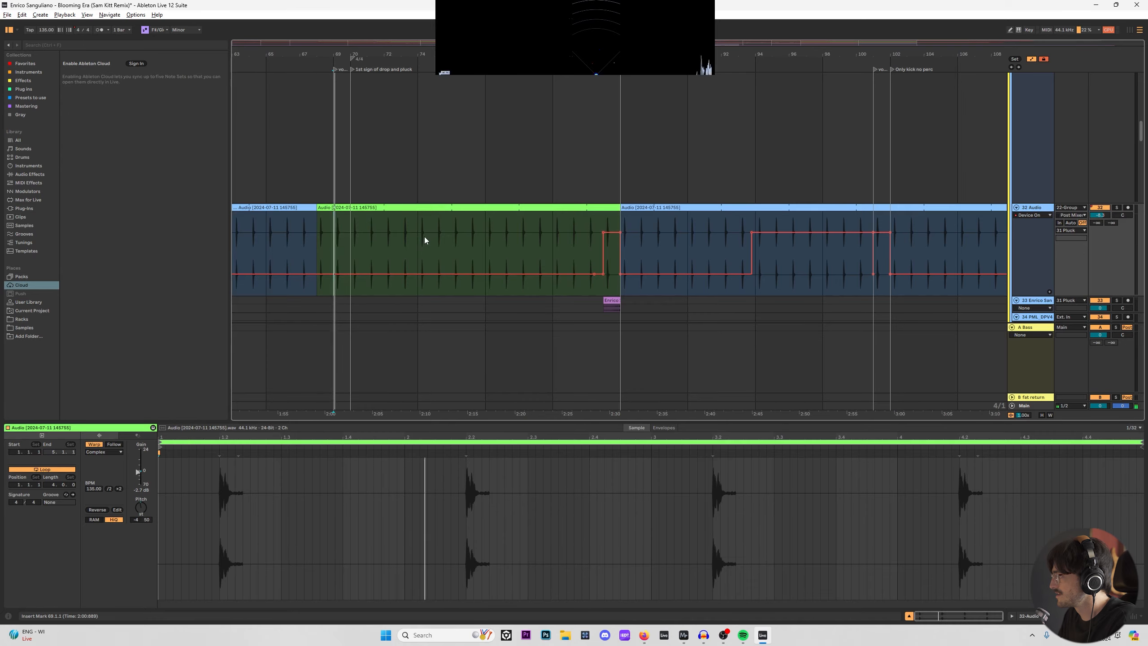
pyautogui.click(356, 245)
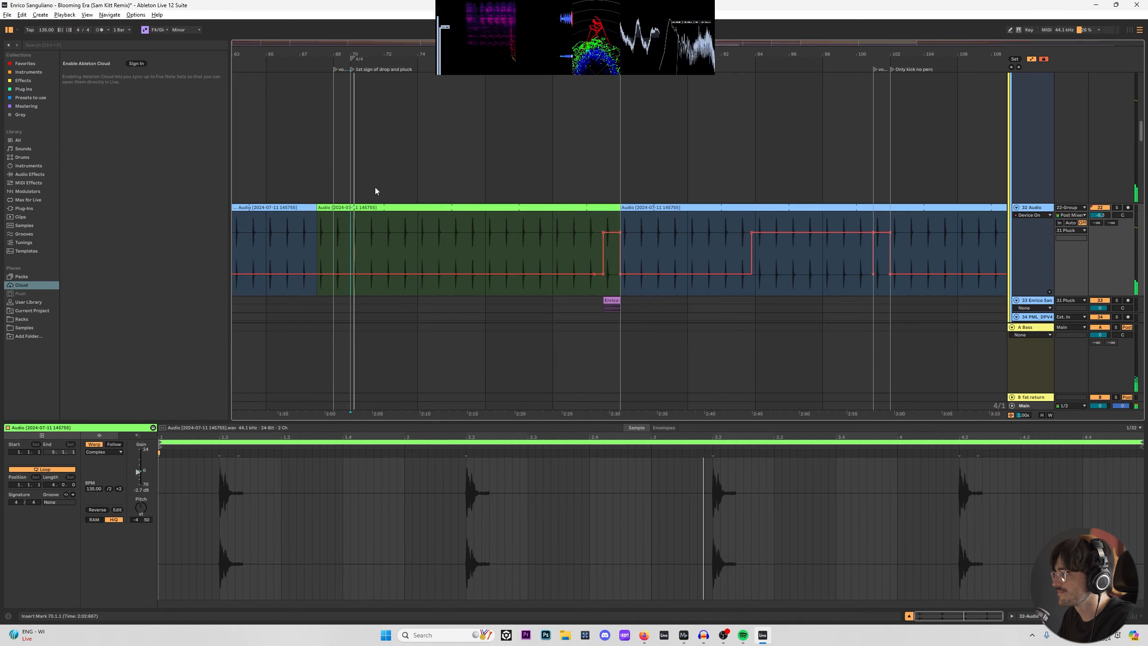
pyautogui.moveTo(387, 55); pyautogui.dragTo(438, 66)
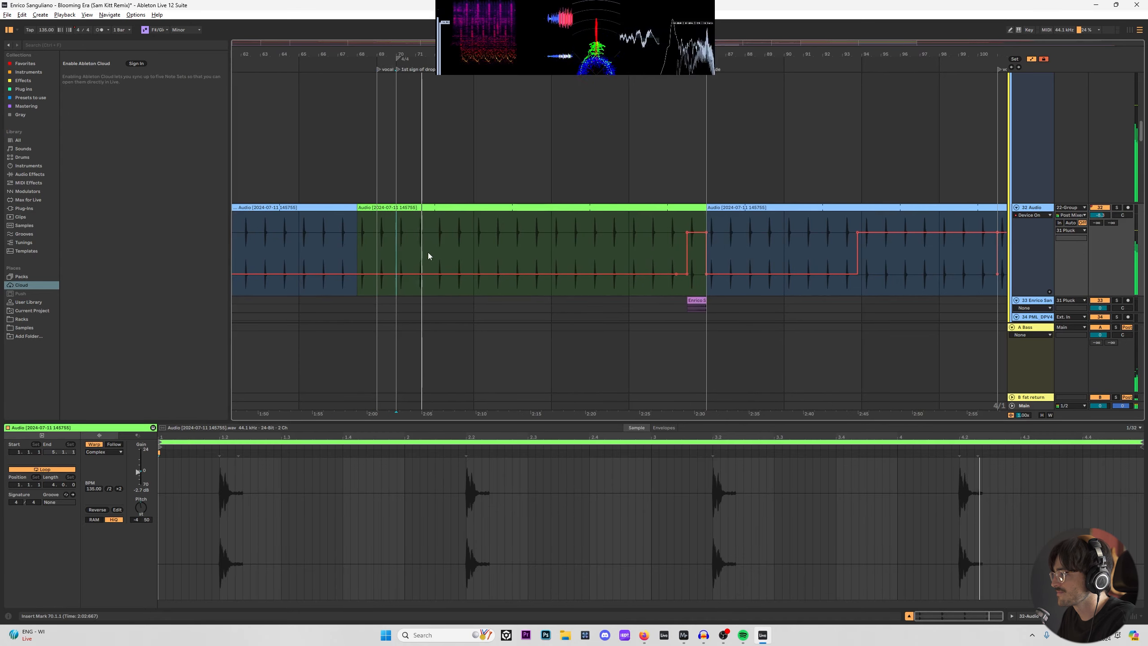
# Step: Switch on the first Hybrid Reverb of the 32 Audio track and fine-tune its Dry/Wet amount during playback
pyautogui.hotkey('shift', 'Tab')
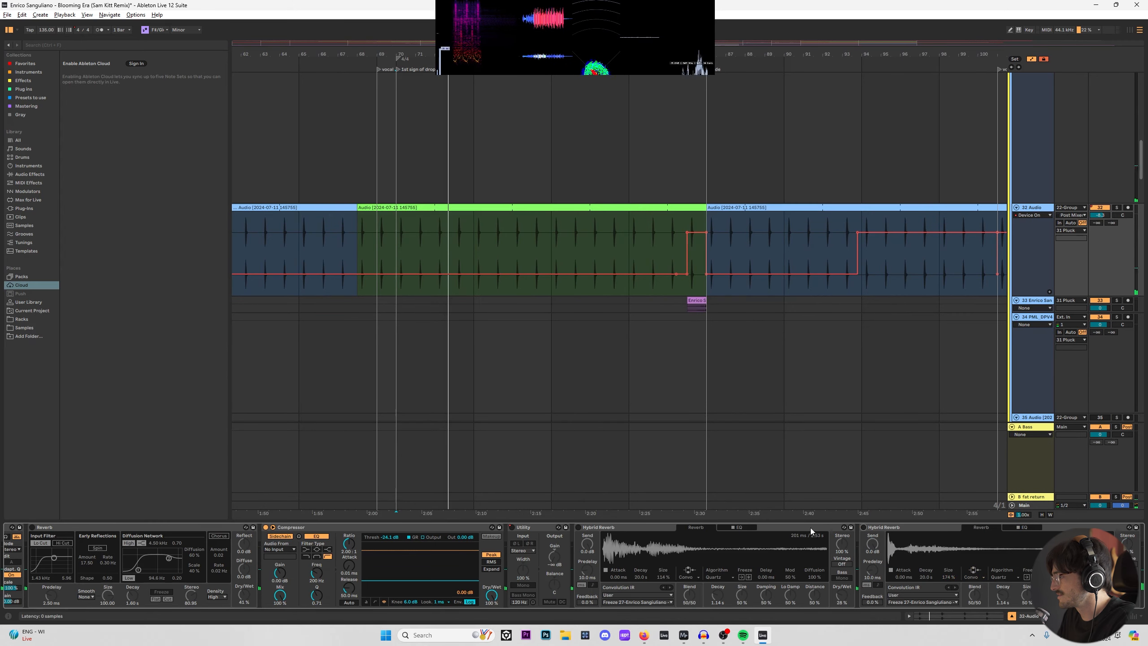
pyautogui.click(578, 527)
pyautogui.press('space')
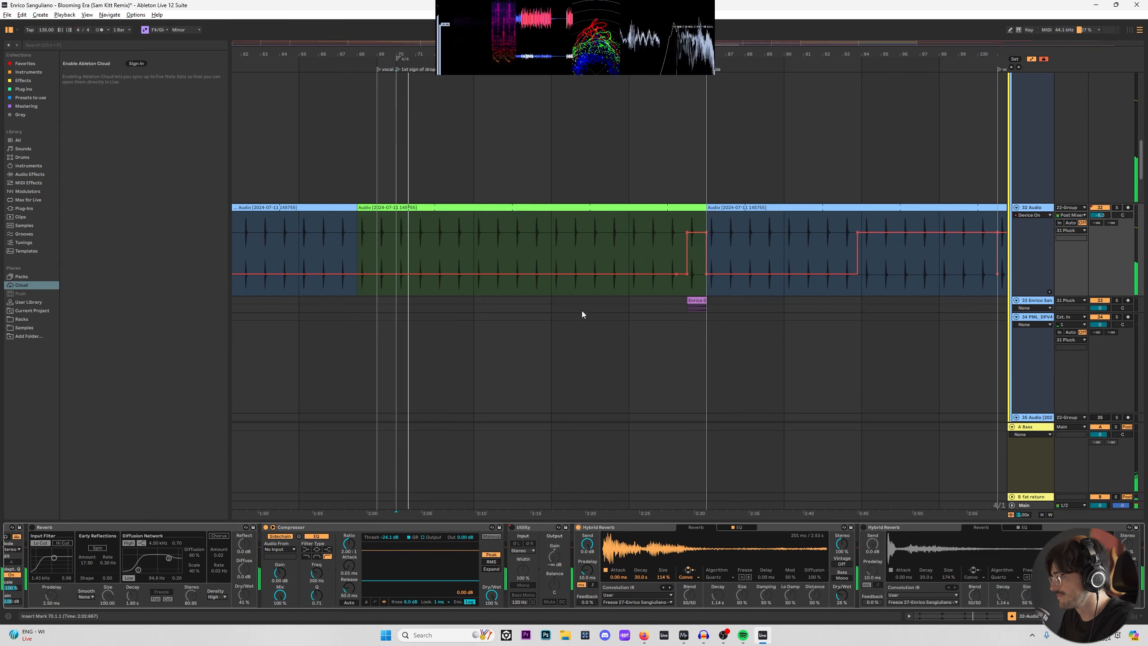
pyautogui.moveTo(843, 597); pyautogui.dragTo(842, 596)
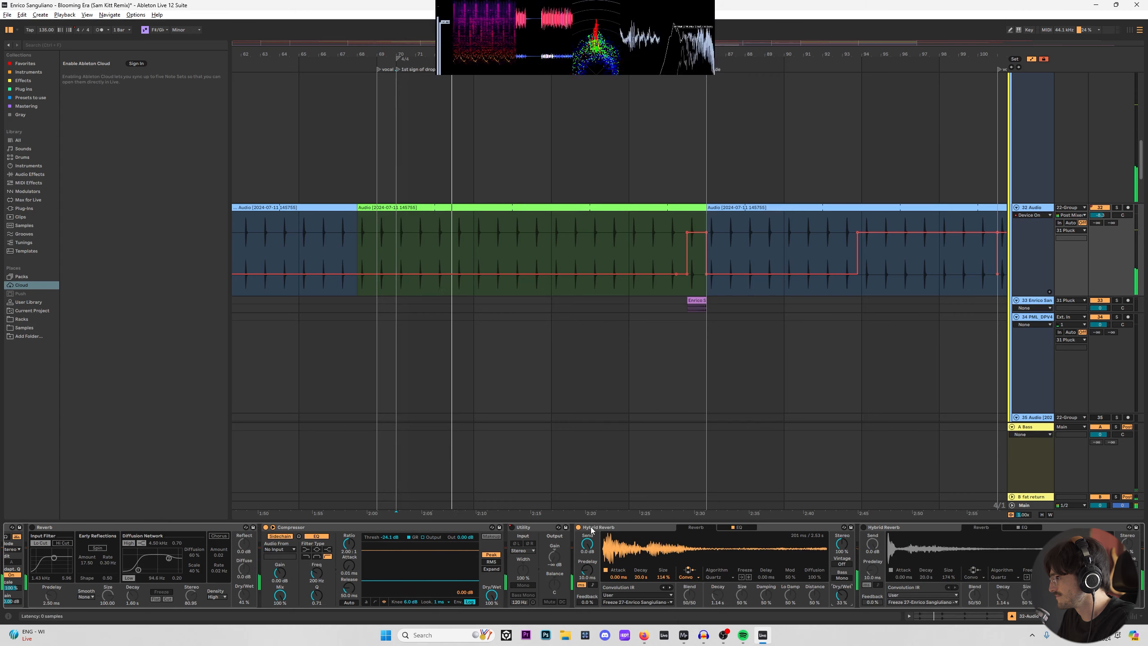
# Step: Turn off bands 5 and 6 in the 32 Audio track's EQ Eight and play bars 70 to 74 to check the sound
pyautogui.moveTo(394, 225); pyautogui.dragTo(470, 210)
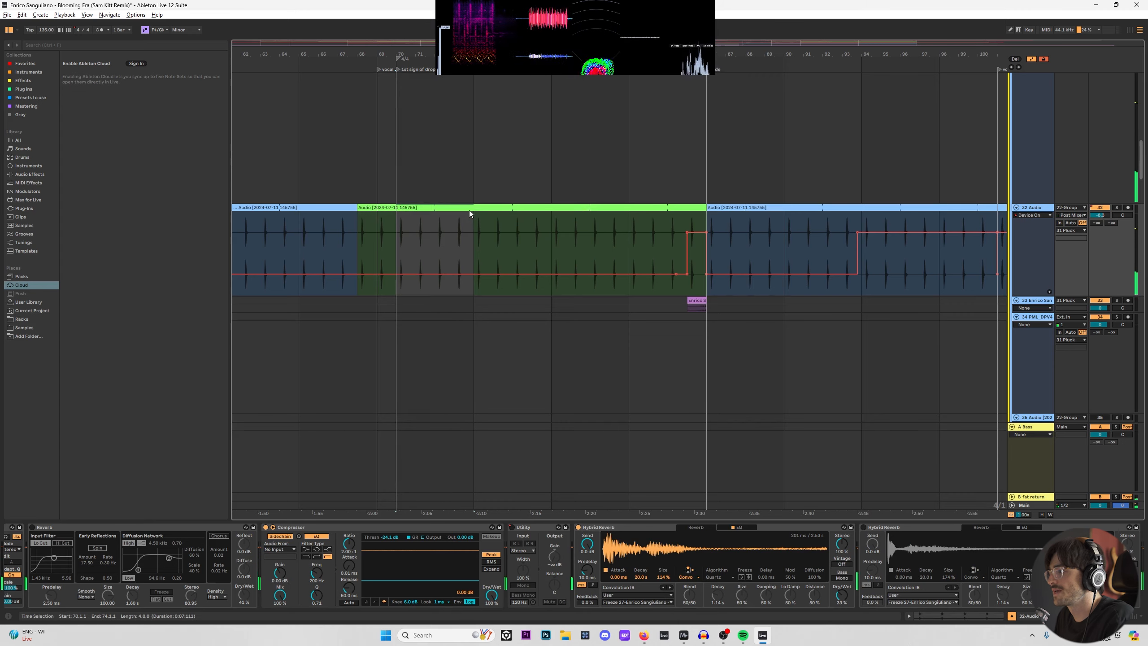
pyautogui.hscroll(5, 893, 536)
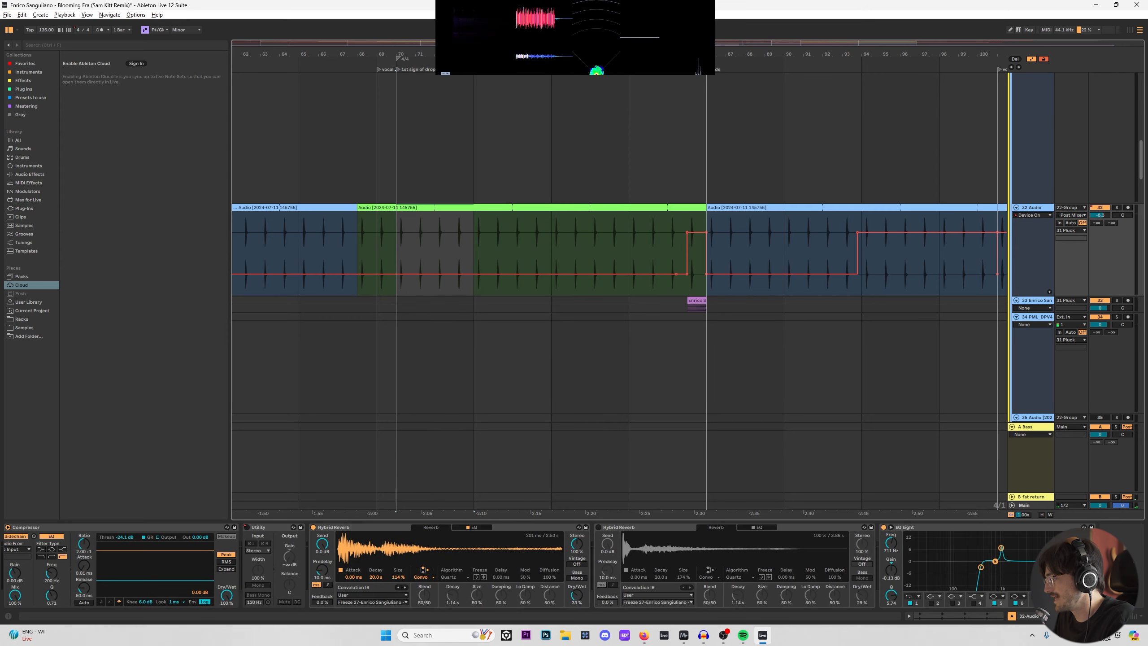
pyautogui.click(891, 527)
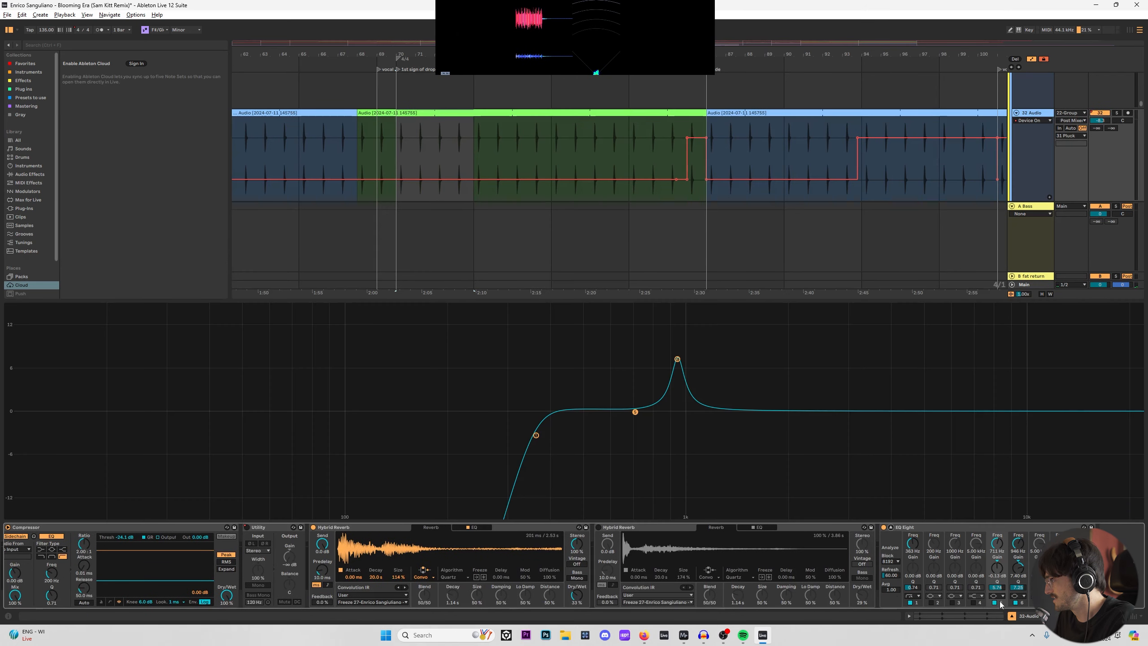
pyautogui.click(1015, 602)
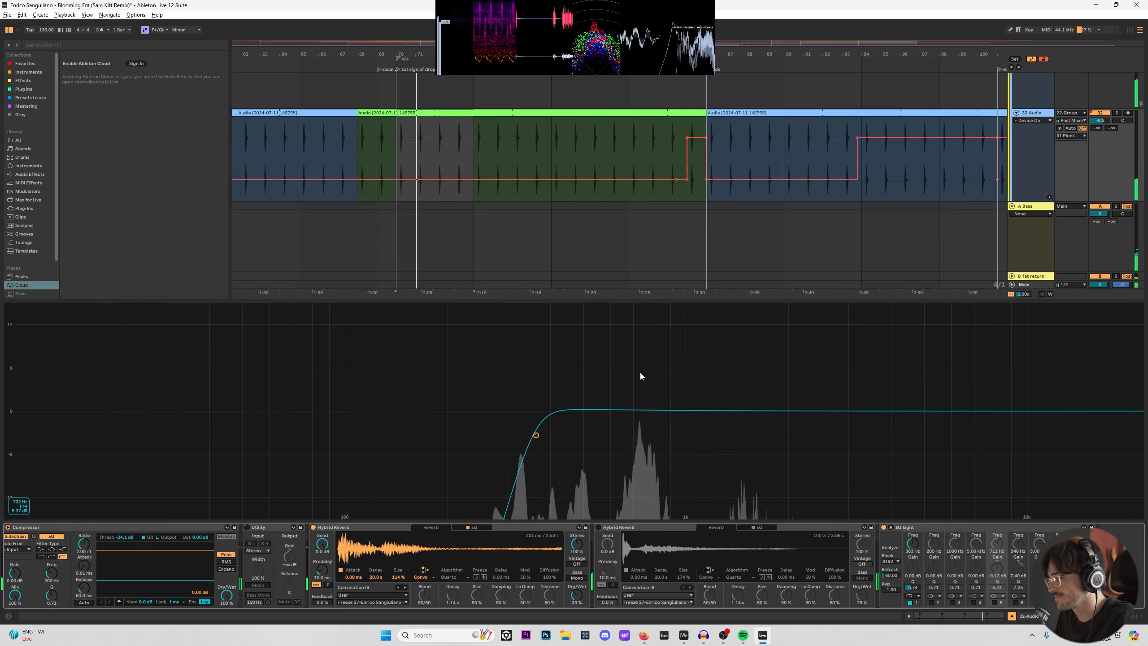
pyautogui.press('space')
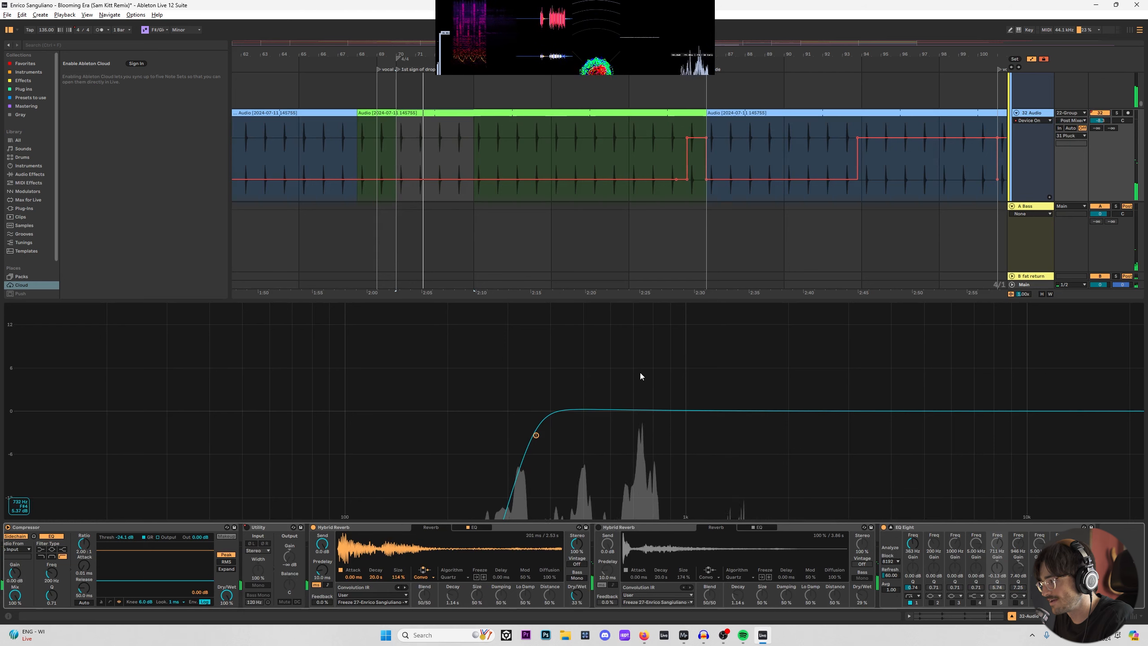
pyautogui.doubleClick(640, 373)
pyautogui.click(378, 153)
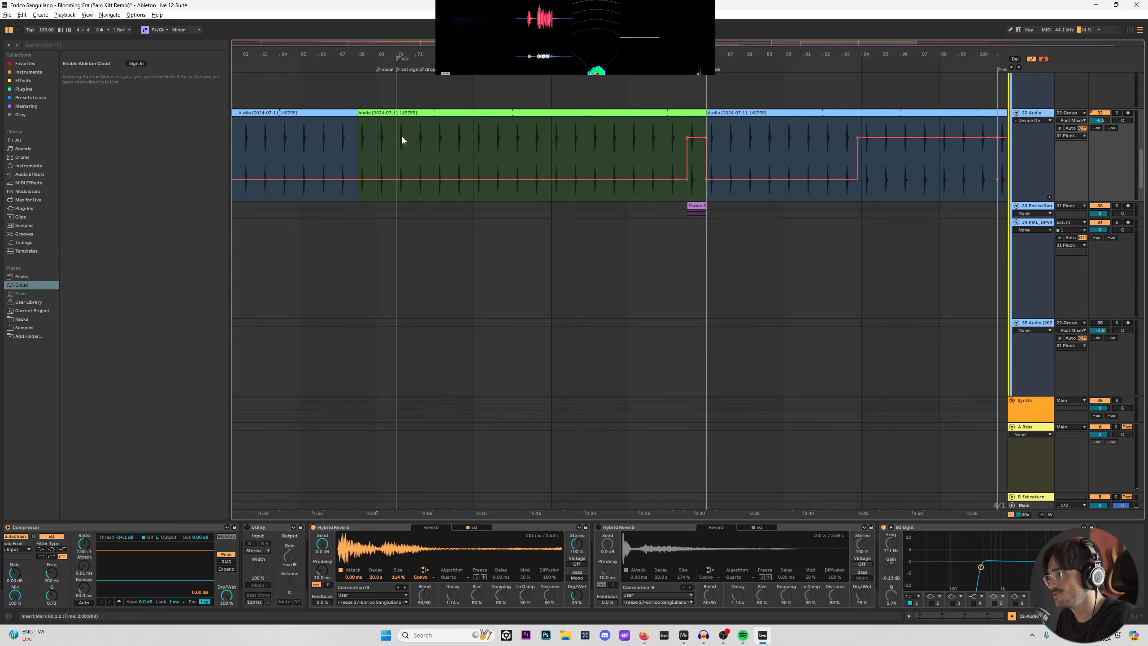
# Step: Shorten the start of the green clip on the 32 Audio track to bar 84, solo the track and play from bar 70
pyautogui.moveTo(354, 115); pyautogui.dragTo(666, 114)
pyautogui.scroll(4, 633, 272)
pyautogui.click(1117, 281)
pyautogui.click(397, 326)
pyautogui.press('space')
pyautogui.hscroll(3, 949, 548)
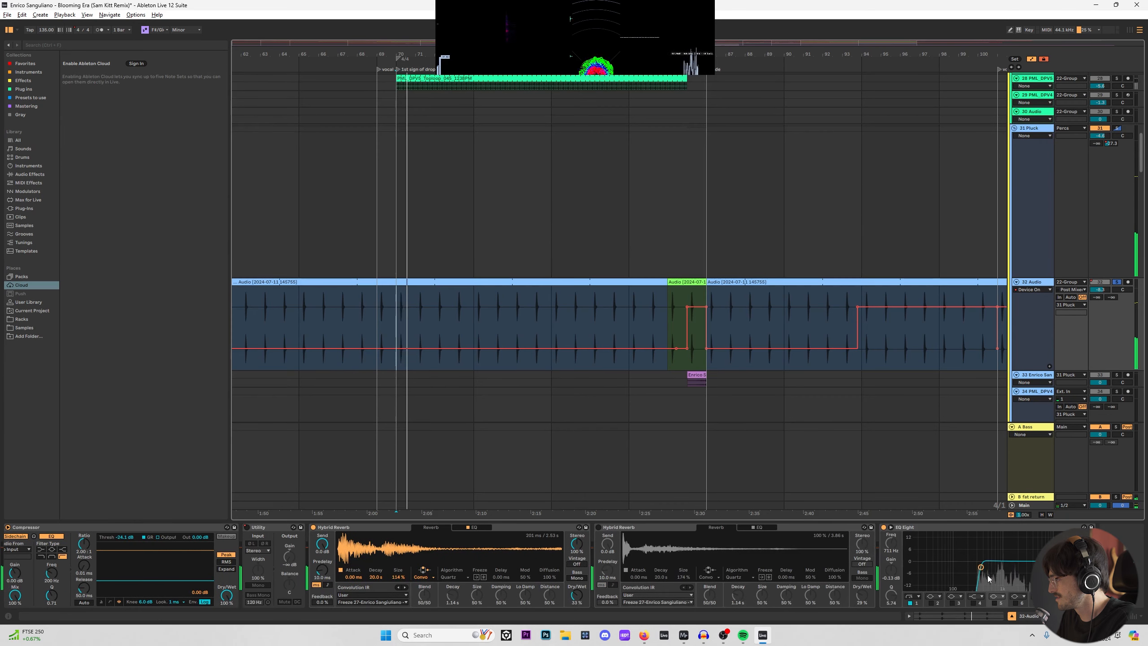
# Step: Switch from the first Hybrid Reverb to the second and raise the EQ Eight low-cut to about 500 Hz during playback
pyautogui.click(891, 527)
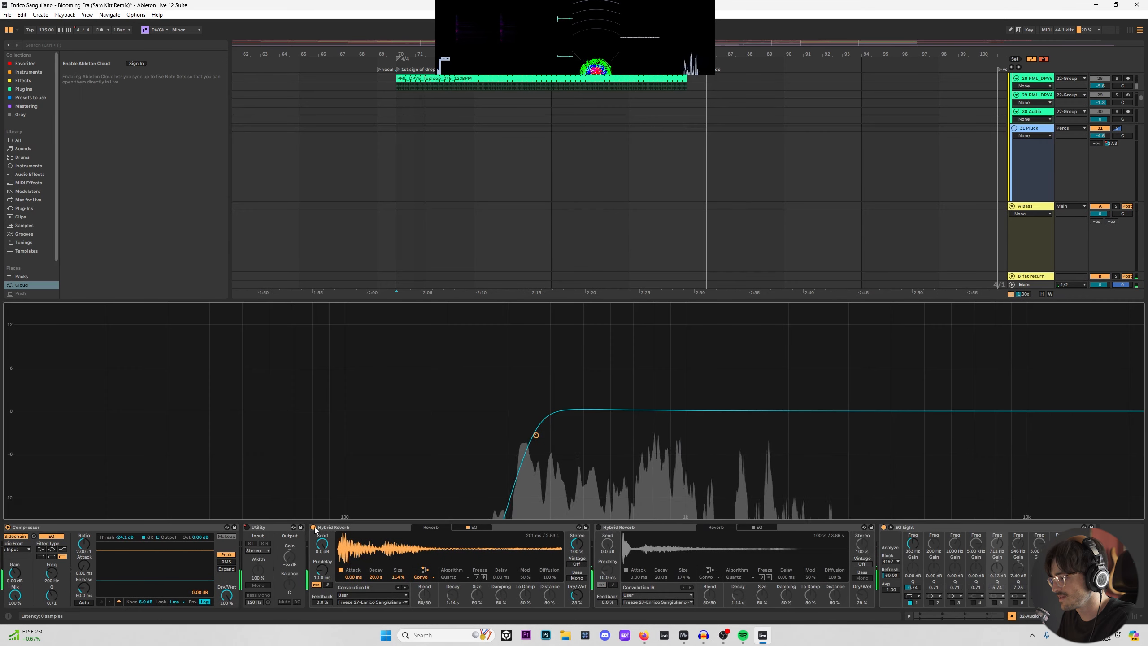
pyautogui.click(598, 528)
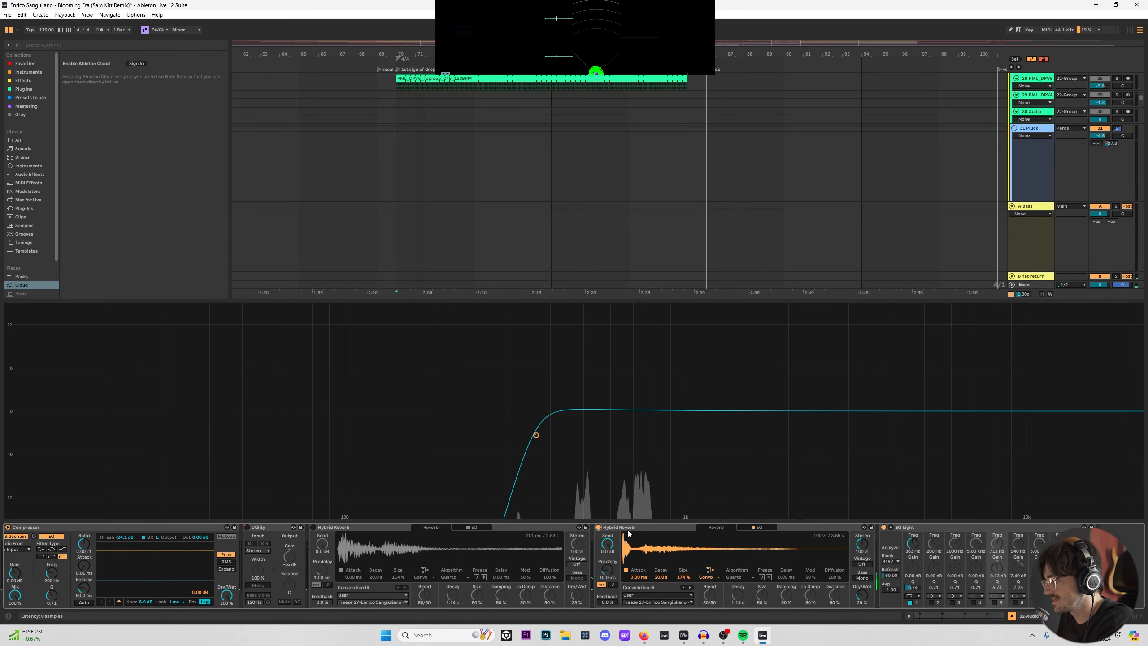
pyautogui.moveTo(536, 435); pyautogui.dragTo(608, 437)
pyautogui.press('space')
pyautogui.press('space')
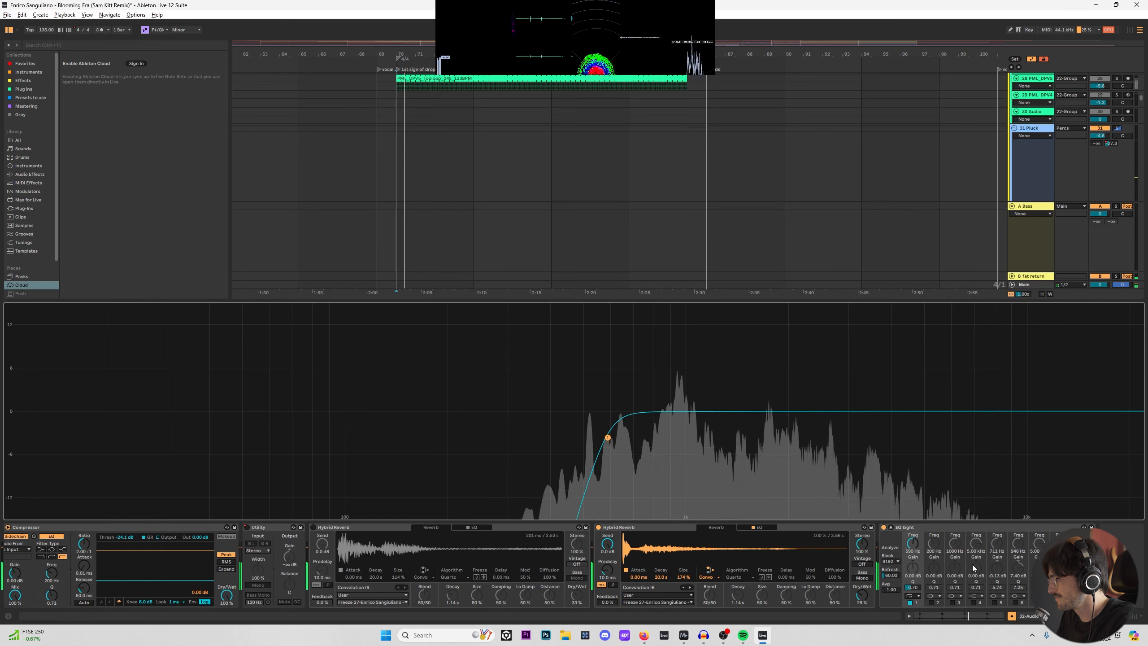
# Step: Turn on EQ Eight band 5, try a boost of about 8.4 dB near 940 Hz, flatten it again and clear the solo
pyautogui.click(995, 603)
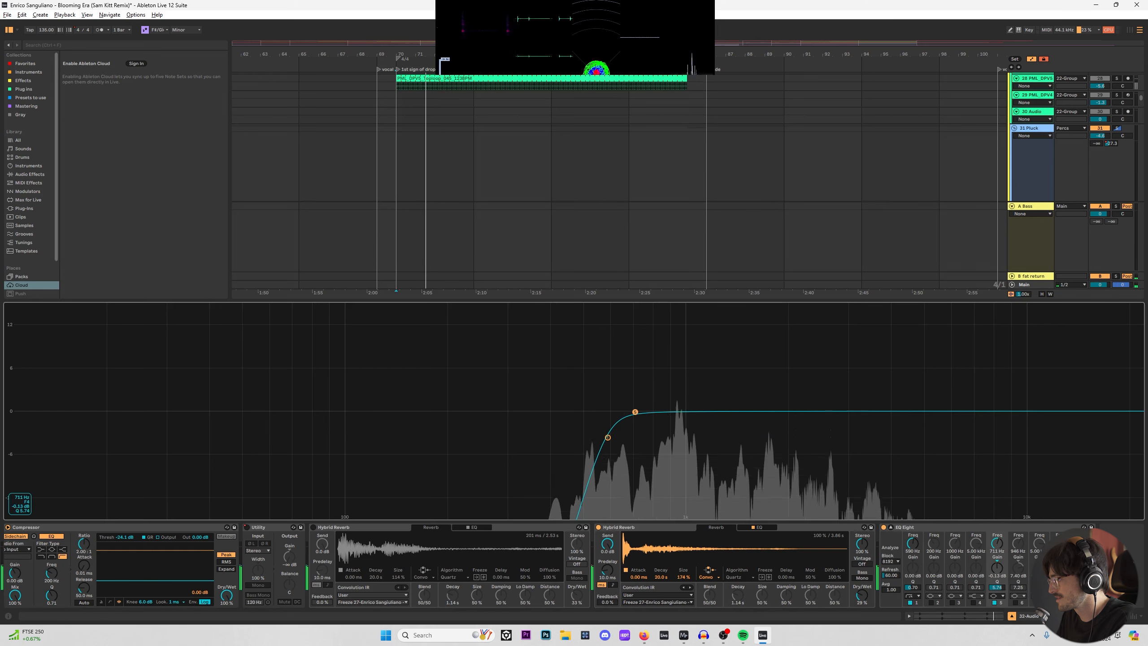
pyautogui.moveTo(636, 411); pyautogui.dragTo(677, 352)
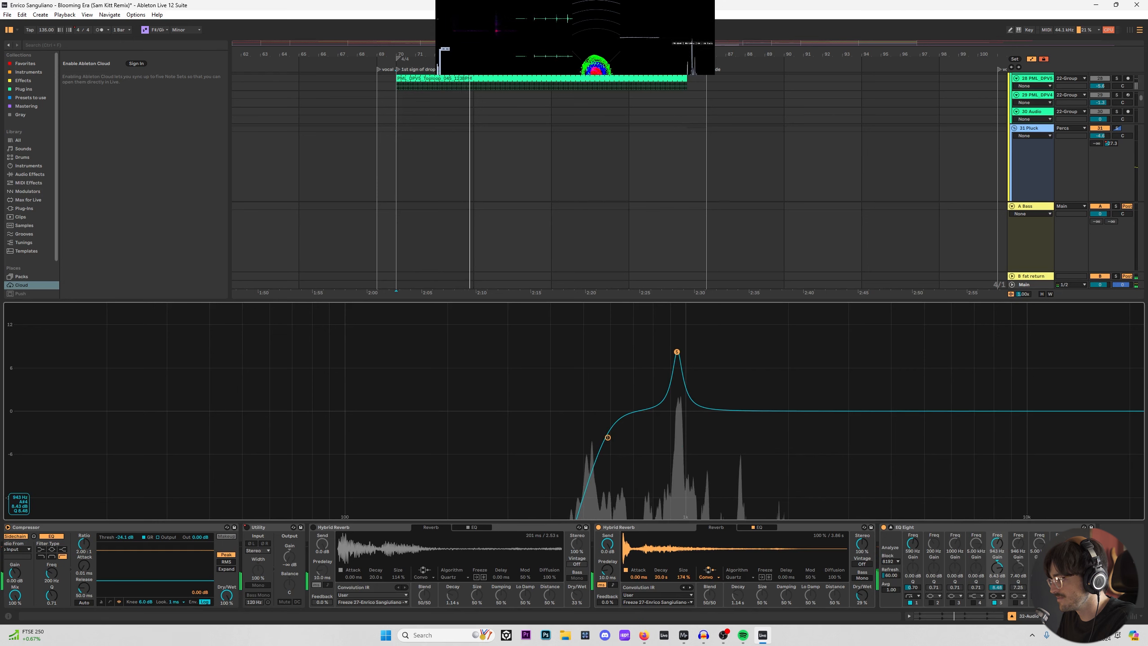
pyautogui.moveTo(677, 352); pyautogui.dragTo(673, 414)
pyautogui.press('space')
pyautogui.press('s')
pyautogui.click(891, 528)
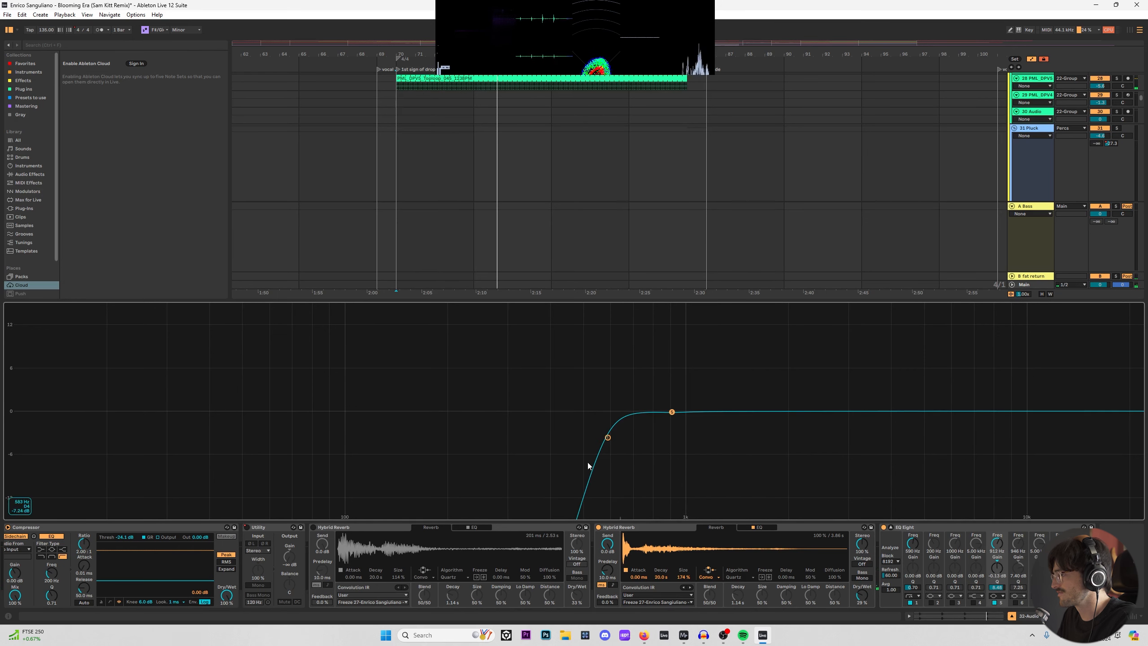
# Step: Trim the green clip's start to bar 85 on a one-bar grid and select the purple reversed clip on the track below
pyautogui.press('space')
pyautogui.press('space')
pyautogui.hotkey('ctrl', '1')
pyautogui.hotkey('ctrl', '1')
pyautogui.moveTo(668, 282); pyautogui.dragTo(701, 292)
pyautogui.click(674, 298)
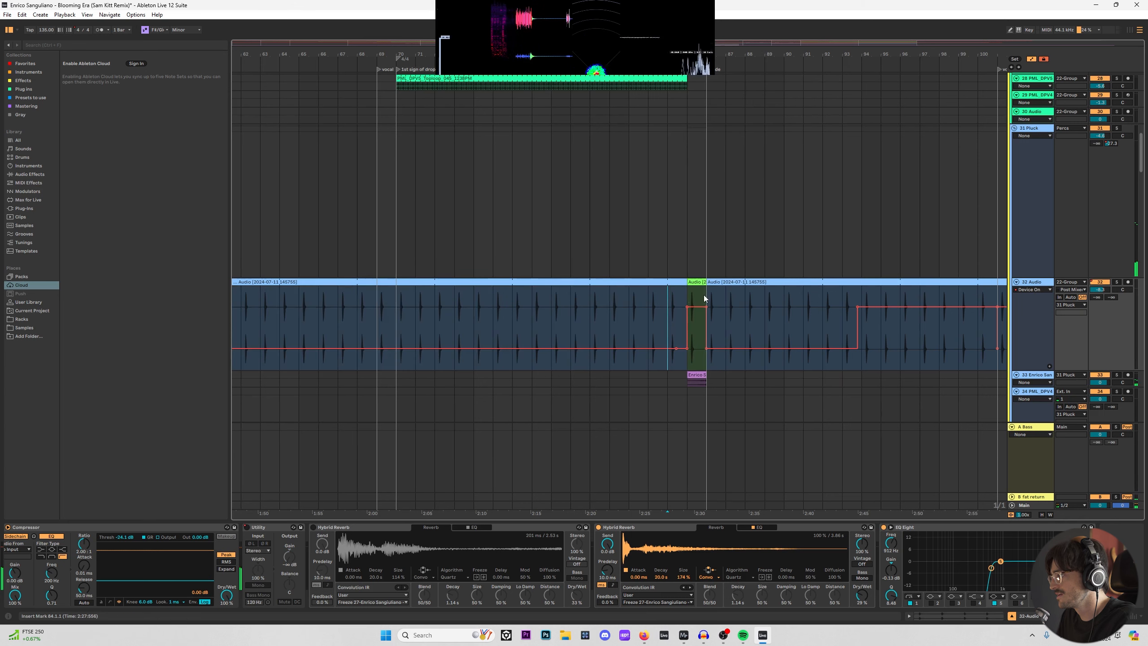
pyautogui.click(696, 374)
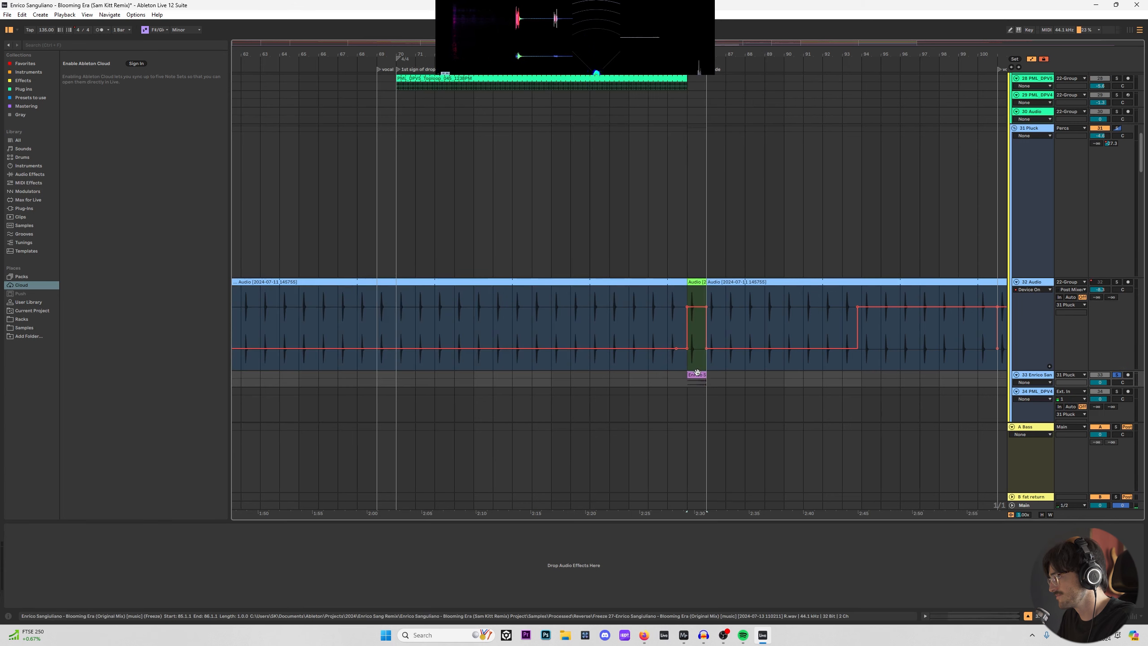
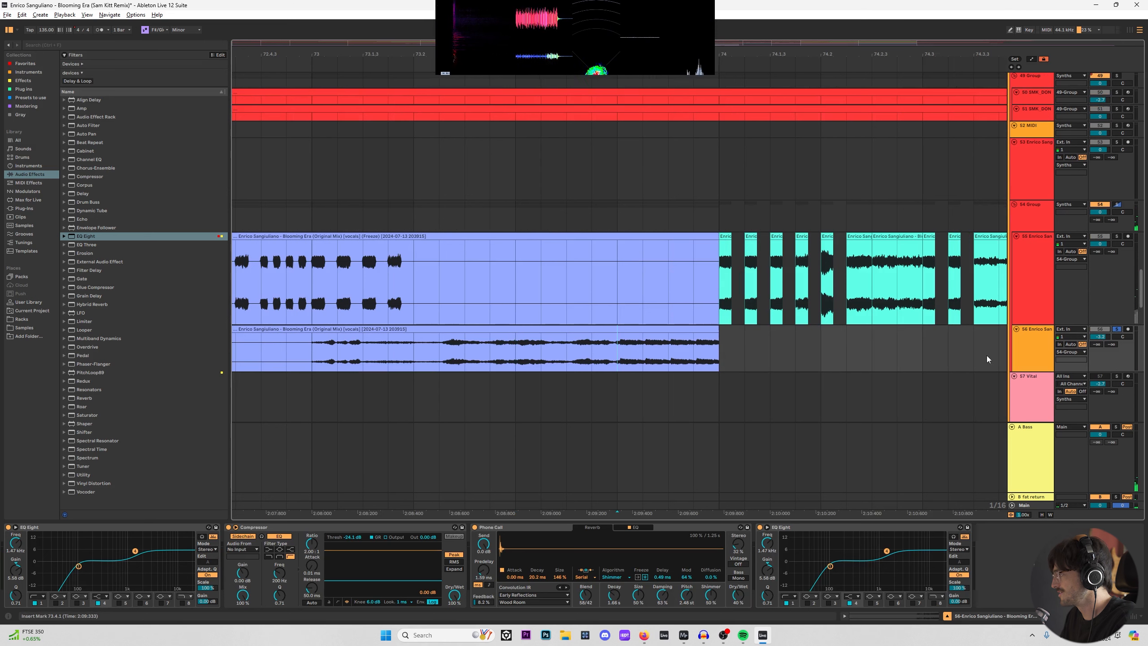
# Step: Split the lower vocal clip at 73.4.1 and select its track
pyautogui.press('space')
pyautogui.hotkey('ctrl', 'e')
pyautogui.click(653, 330)
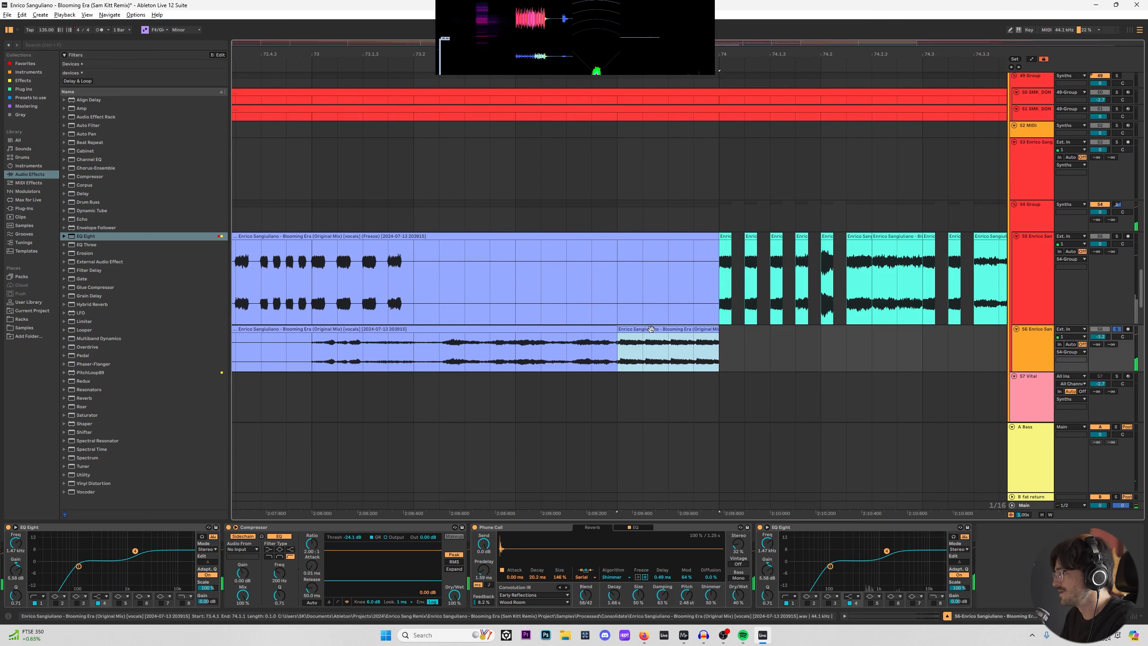
pyautogui.click(1039, 347)
# Step: Color the 54 Group purple and apply that color to its grouped tracks and clips
pyautogui.click(1035, 218)
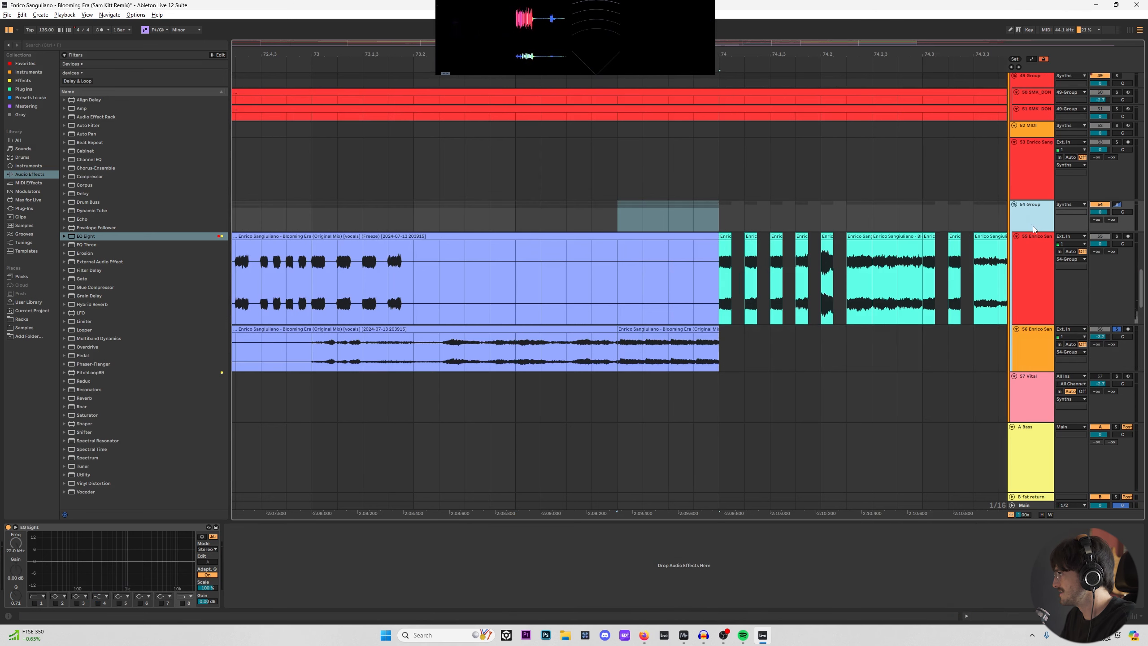
pyautogui.rightClick(1035, 218)
pyautogui.click(1011, 349)
pyautogui.rightClick(1029, 219)
pyautogui.click(1012, 317)
# Step: Add an Analog instrument track below the vocal tracks in the group and insert a MIDI clip from 73.4.1 to bar 74
pyautogui.click(28, 166)
pyautogui.moveTo(84, 115); pyautogui.dragTo(1031, 371)
pyautogui.hotkey('ctrl', 'shift', 'm')
# Step: Draw a sixteenth F#3 note at the start of the Analog clip and duplicate it until four notes fill the clip
pyautogui.doubleClick(272, 504)
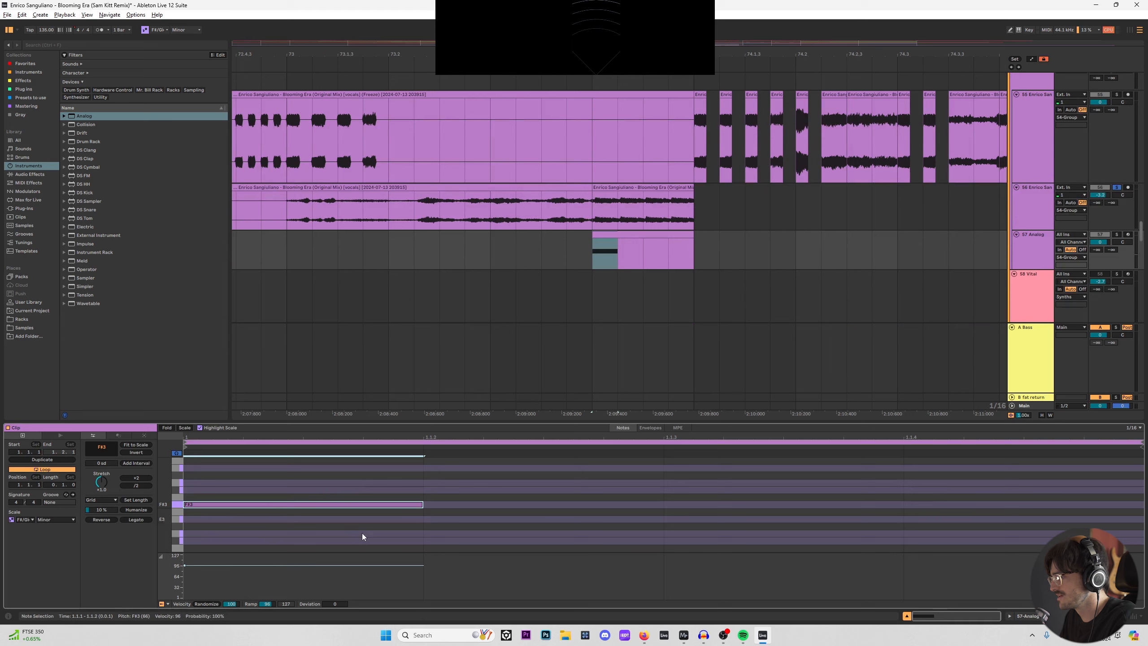
pyautogui.moveTo(342, 475); pyautogui.dragTo(399, 541)
pyautogui.hotkey('ctrl', 'd')
pyautogui.hotkey('ctrl', 'd')
pyautogui.hotkey('ctrl', 'd')
# Step: Shorten all four F#3 notes to about a quarter of their length and show the Analog track's devices
pyautogui.hotkey('ctrl', 'a')
pyautogui.hotkey('ctrl', '1')
pyautogui.hotkey('ctrl', '1')
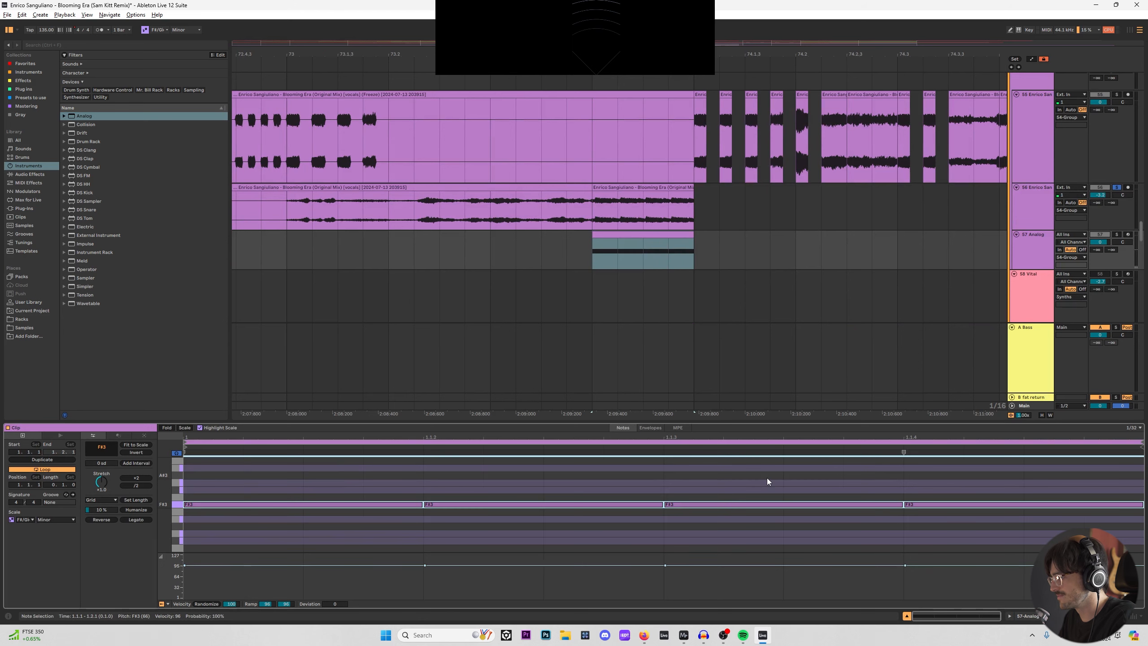
pyautogui.hotkey('shift', 'Left')
pyautogui.hotkey('shift', 'Left')
pyautogui.hotkey('shift', 'Left')
pyautogui.hotkey('shift', 'Tab')
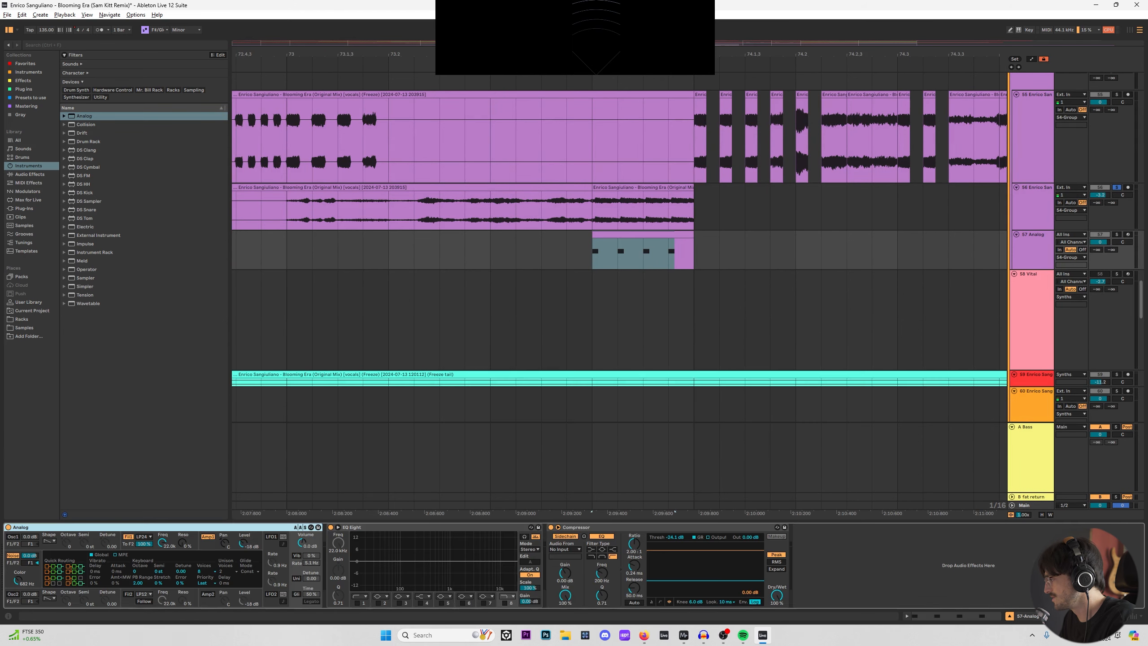
# Step: Solo the Analog track together with the vocal track above it and adjust the Analog track's volume during playback
pyautogui.scroll(5, 636, 236)
pyautogui.click(1117, 235)
pyautogui.press('space')
pyautogui.keyDown('ctrl'); pyautogui.click(1116, 187); pyautogui.keyUp('ctrl')
pyautogui.moveTo(1100, 241); pyautogui.dragTo(1099, 232)
pyautogui.press('space')
pyautogui.press('space')
pyautogui.press('space')
pyautogui.press('space')
pyautogui.press('space')
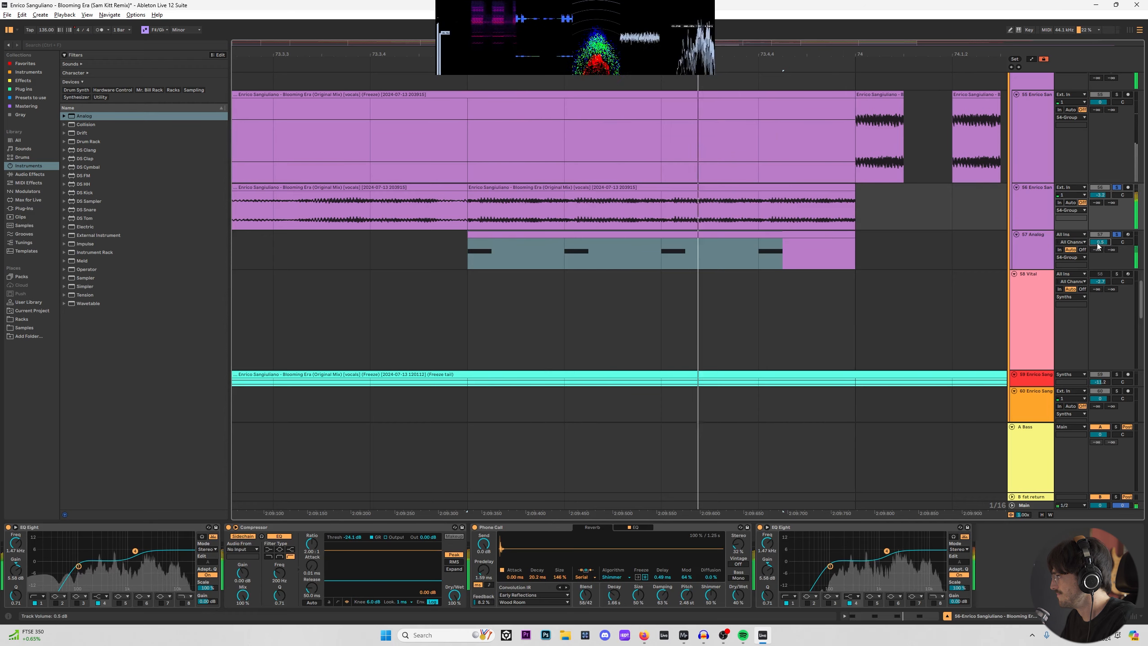
# Step: Clear the solos and play the full mix before the four Analog notes, starting from bar 73 and again from bar 72
pyautogui.press('space')
pyautogui.click(299, 179)
pyautogui.press('s')
pyautogui.press('space')
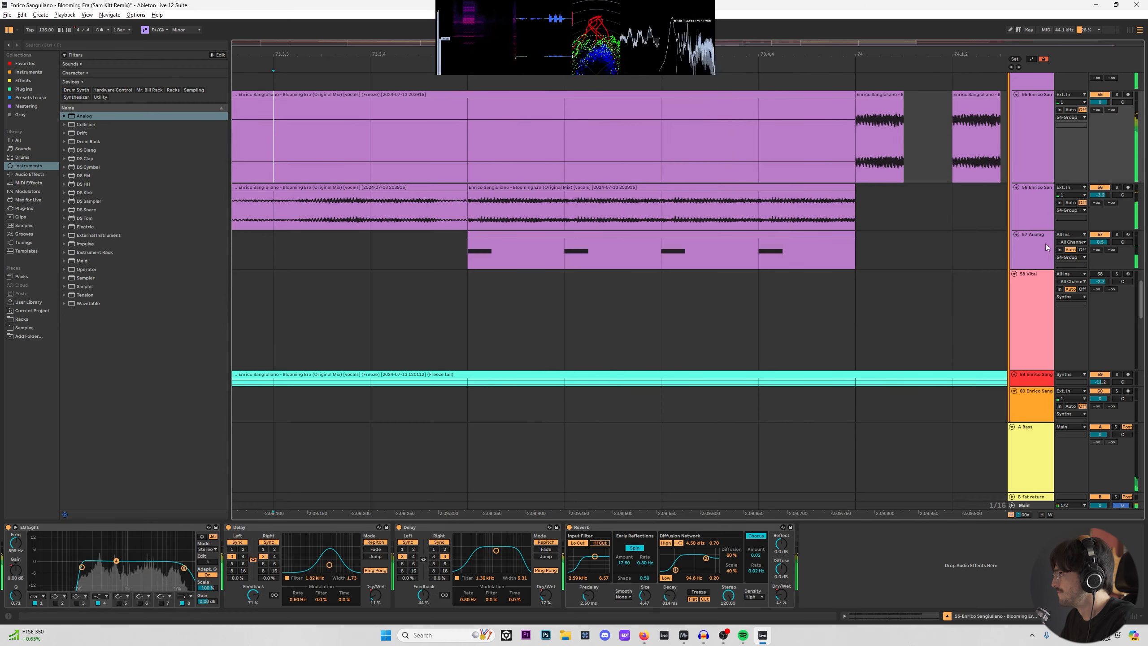
pyautogui.scroll(-10, 547, 208)
pyautogui.click(291, 210)
pyautogui.press('space')
pyautogui.press('space')
# Step: Toggle the Analog track's mute and play the transition from bar 73 into bar 74 to compare
pyautogui.click(1100, 234)
pyautogui.press('space')
pyautogui.press('space')
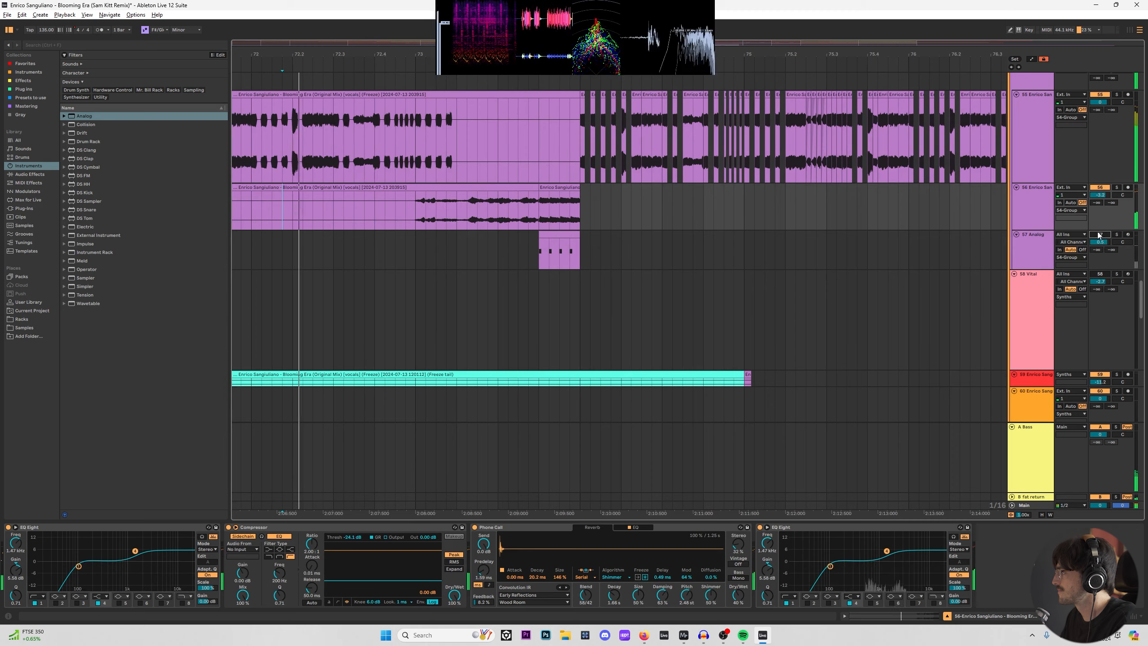
pyautogui.click(492, 214)
pyautogui.press('space')
pyautogui.press('space')
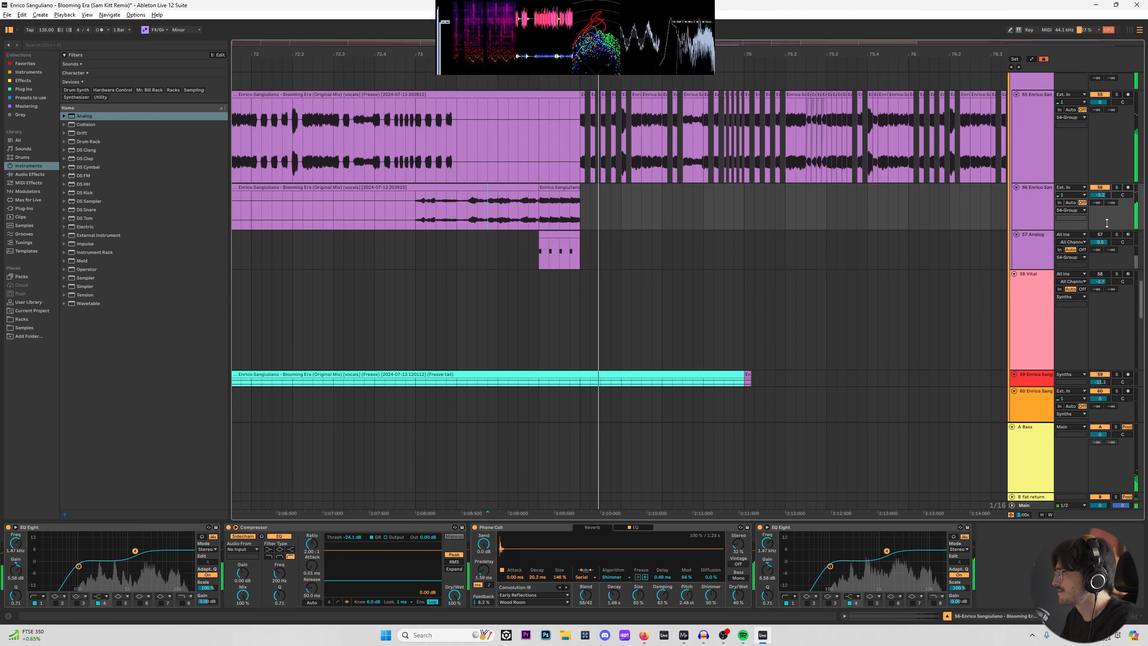
# Step: Solo the Analog track, set its noise Color to 7.0 kHz during playback, and clear the solo to hear the mix
pyautogui.click(1052, 243)
pyautogui.press('s')
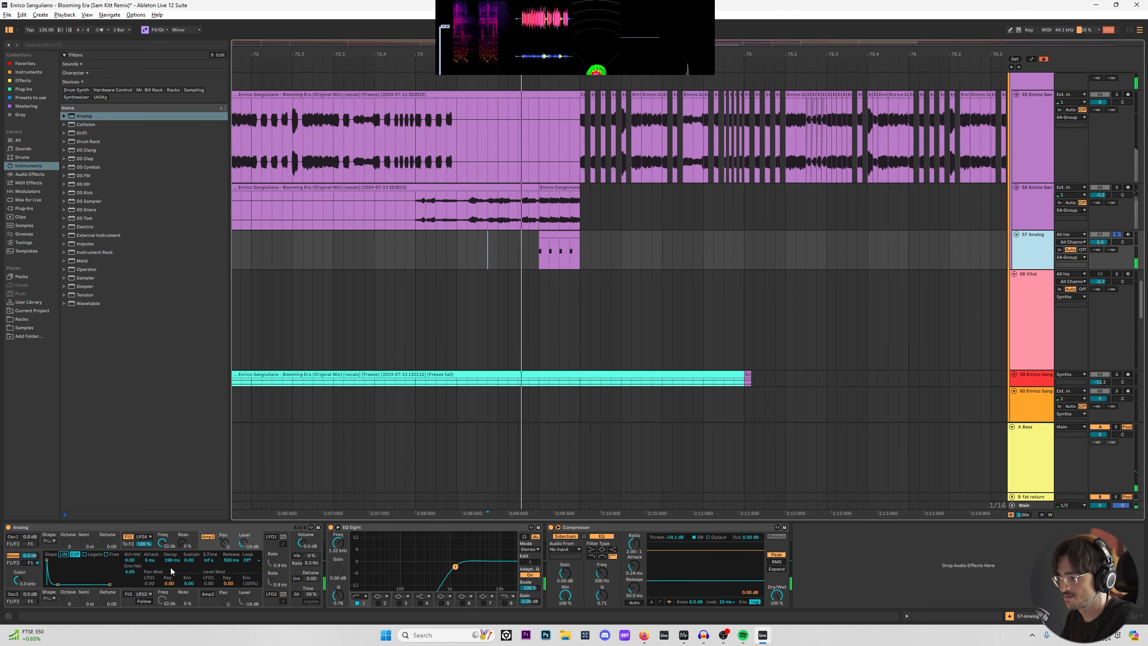
pyautogui.press('space')
pyautogui.press('space')
pyautogui.moveTo(18, 580); pyautogui.dragTo(18, 568)
pyautogui.press('space')
pyautogui.press('space')
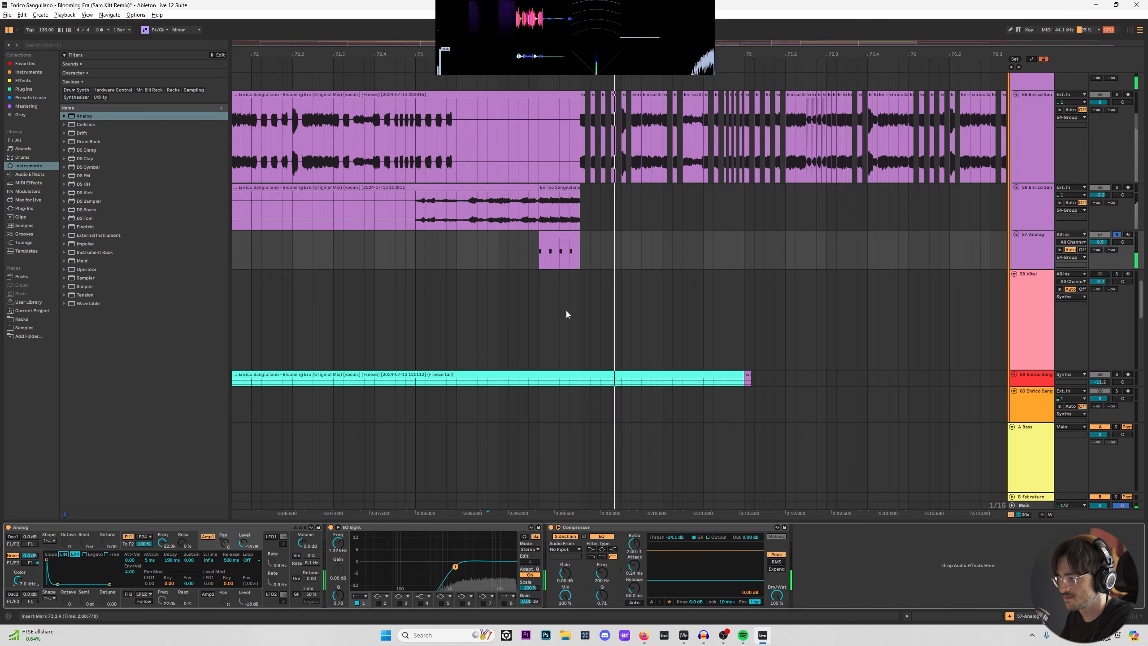
pyautogui.press('space')
pyautogui.press('s')
pyautogui.press('space')
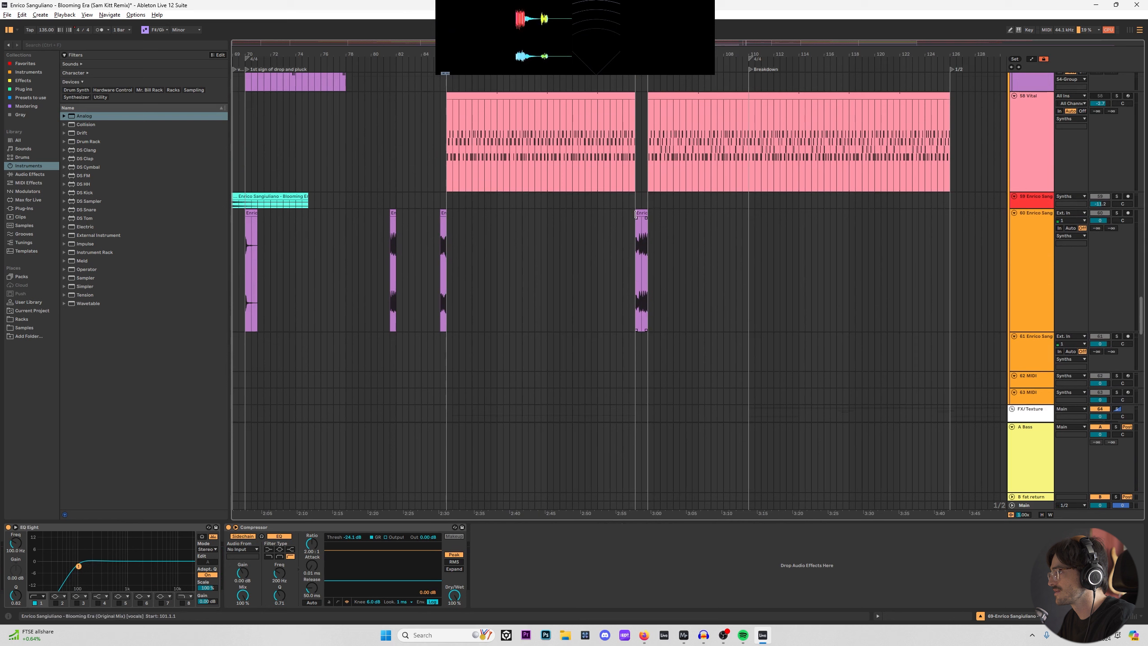
# Step: Insert a MIDI track beneath the 60 track, with the insert marker at bar 101, and load the Diva synth on it
pyautogui.click(632, 227)
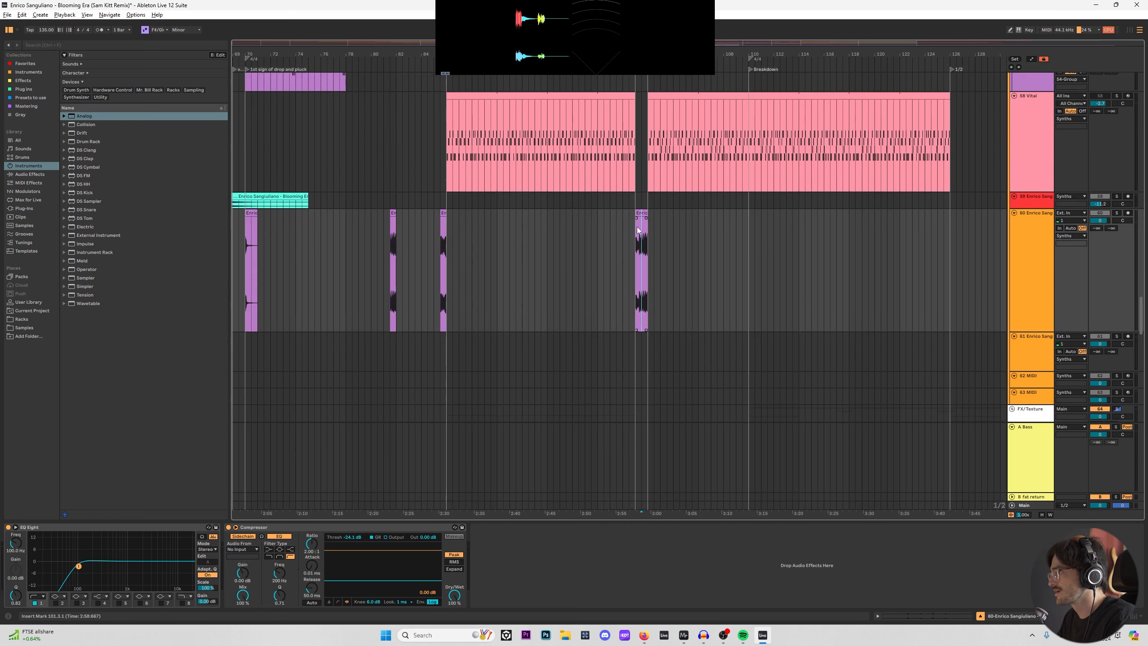
pyautogui.hotkey('ctrl', 'shift', 't')
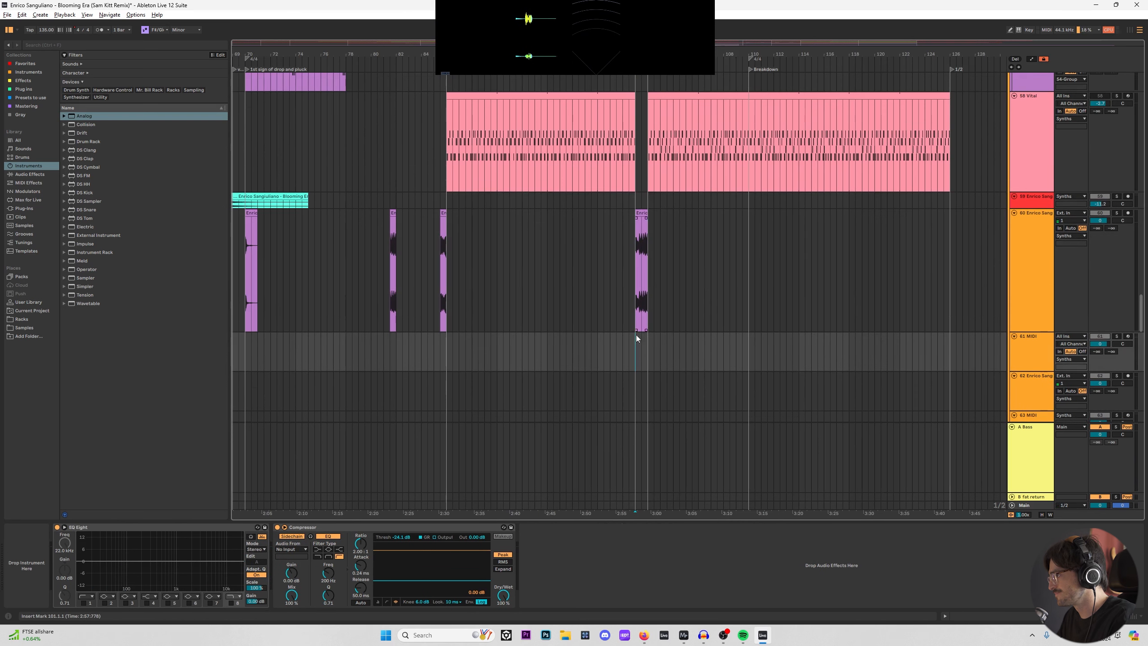
pyautogui.click(1053, 343)
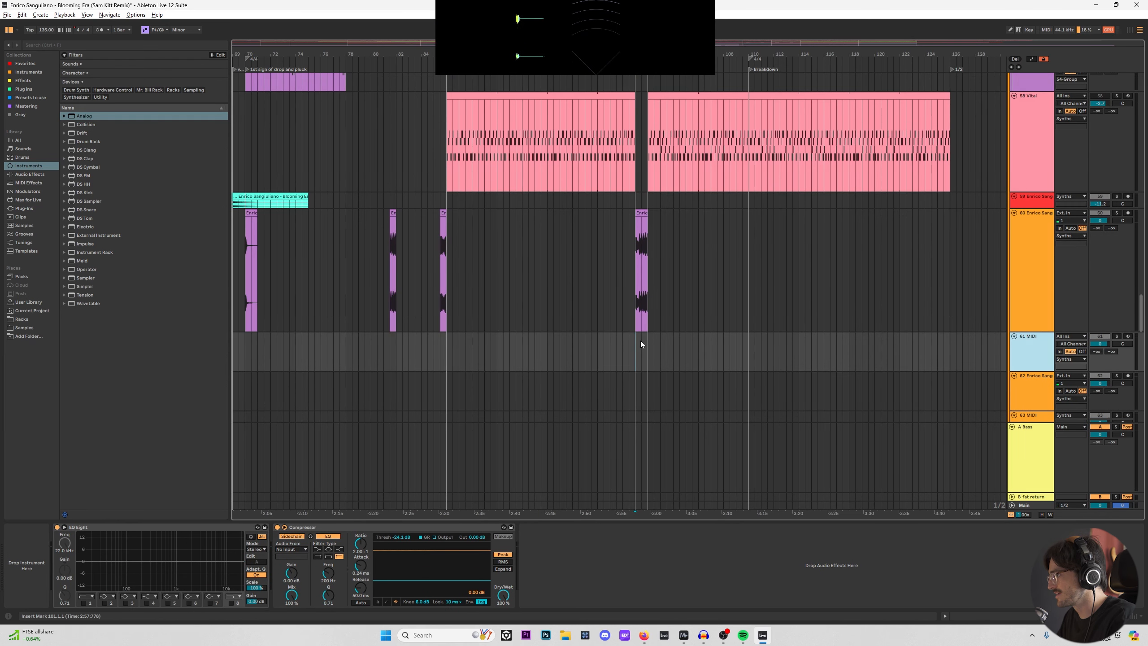
pyautogui.hotkey('ctrl', 't')
pyautogui.click(28, 72)
pyautogui.doubleClick(81, 204)
# Step: Insert a one-bar MIDI clip at bar 101 on the Diva track and draw a sixteenth F#3 note at its start
pyautogui.hotkey('ctrl', 'shift', 'm')
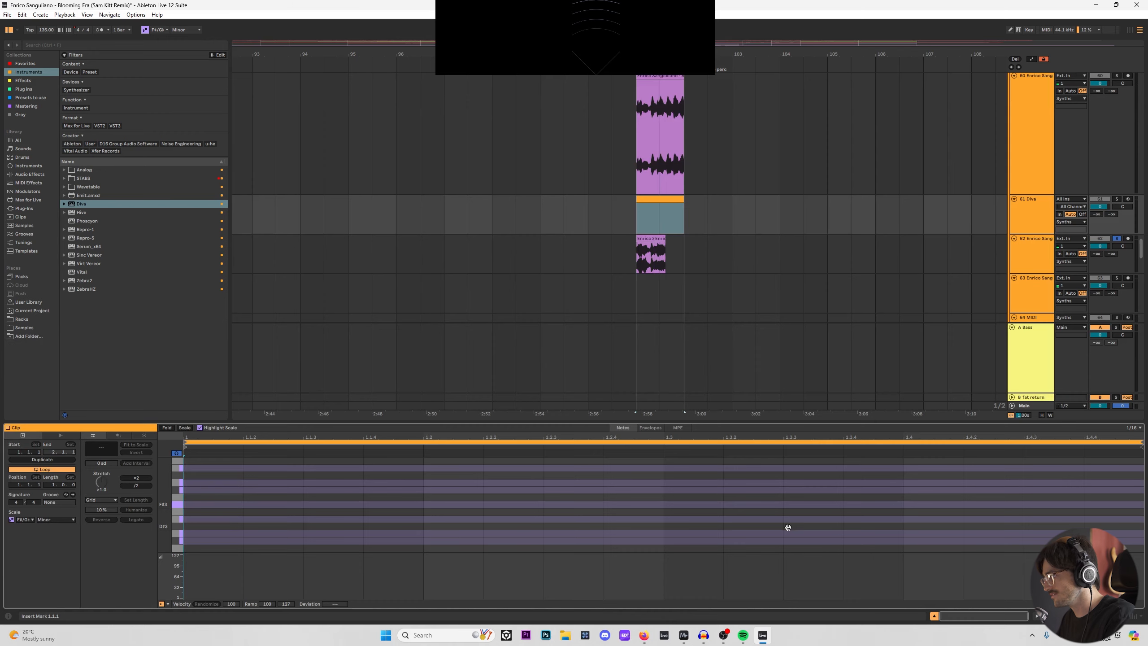
pyautogui.hotkey('ctrl', 'alt', '4')
pyautogui.hotkey('ctrl', 'alt', '3')
pyautogui.hotkey('ctrl', 'alt', '4')
pyautogui.hotkey('ctrl', 'alt', '3')
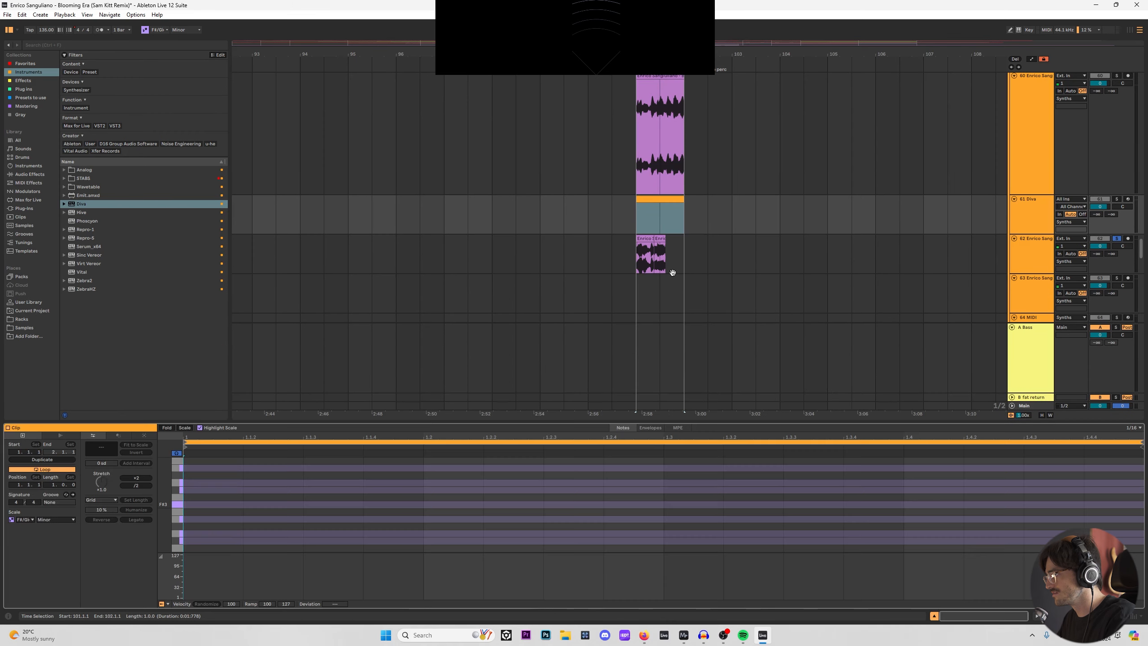
pyautogui.scroll(-3, 650, 152)
pyautogui.scroll(2, 650, 152)
pyautogui.scroll(5, 657, 165)
pyautogui.doubleClick(659, 183)
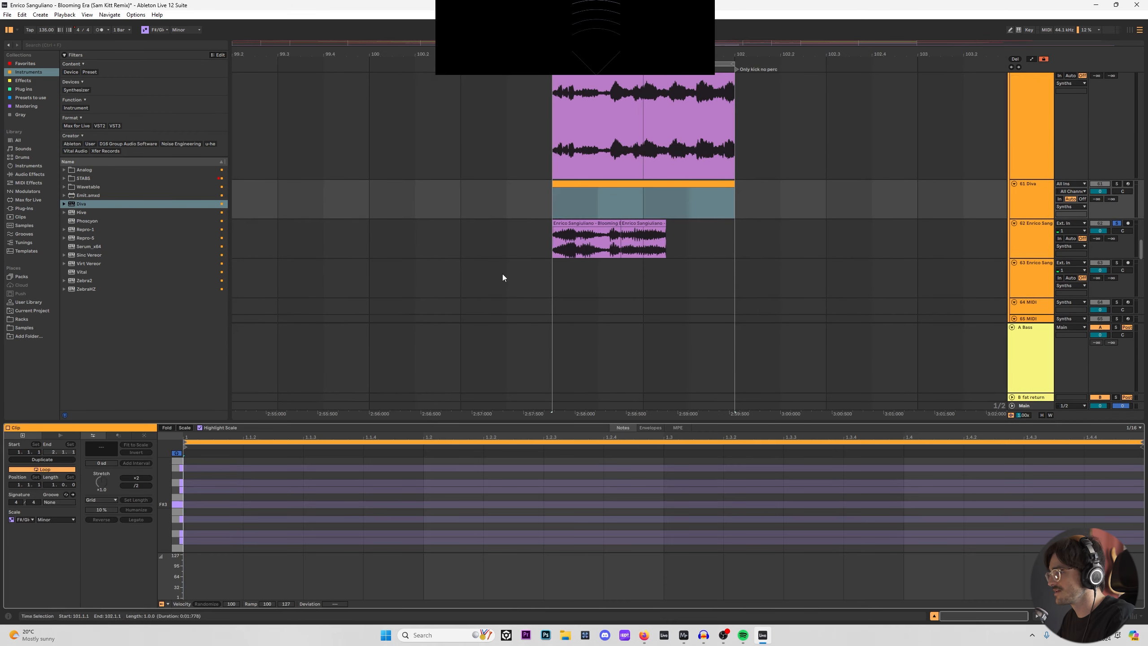
pyautogui.doubleClick(192, 504)
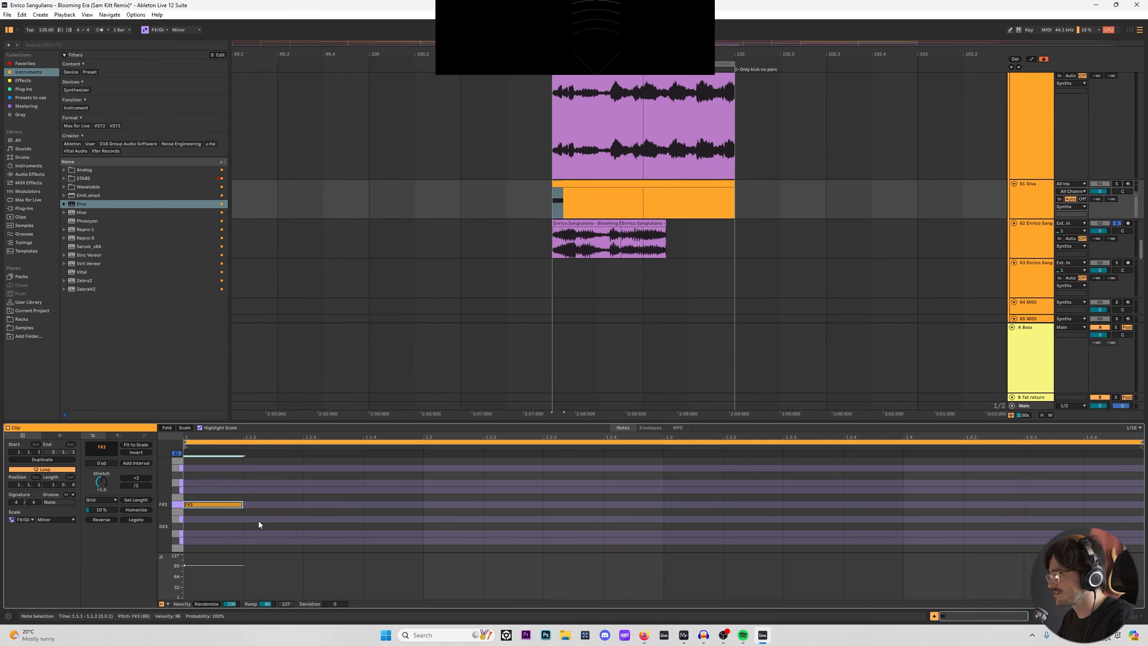